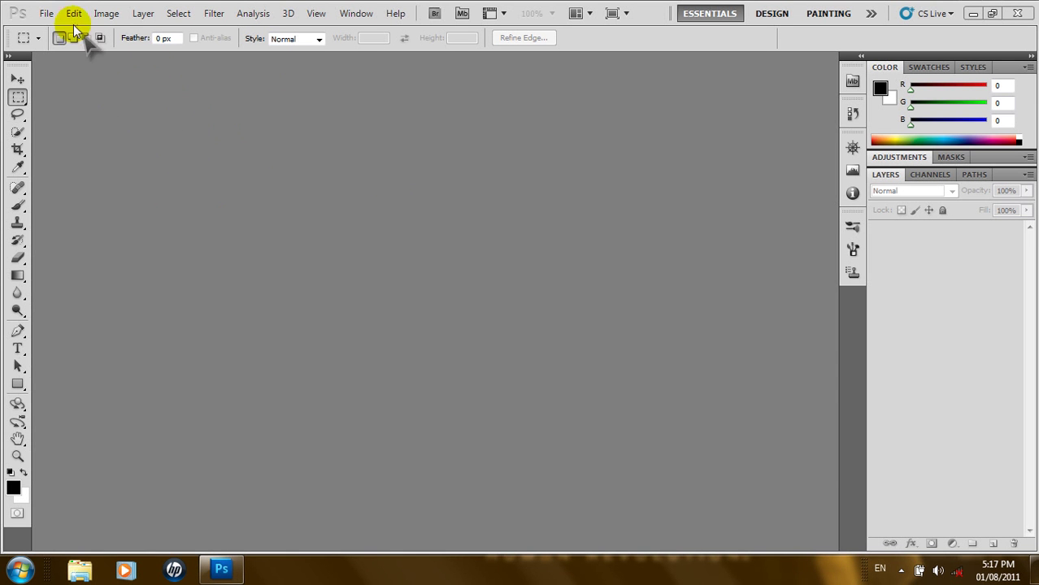
Open File > New for a new blank document and drag the dialog up-left
{"action": "left_click", "coordinate": [45, 15]}
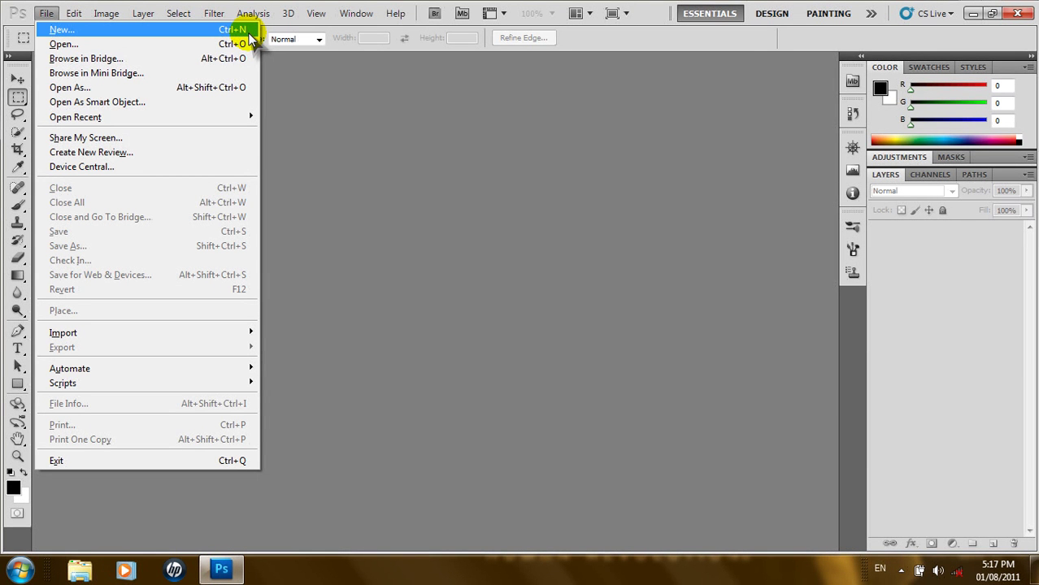
{"action": "left_click", "coordinate": [62, 31]}
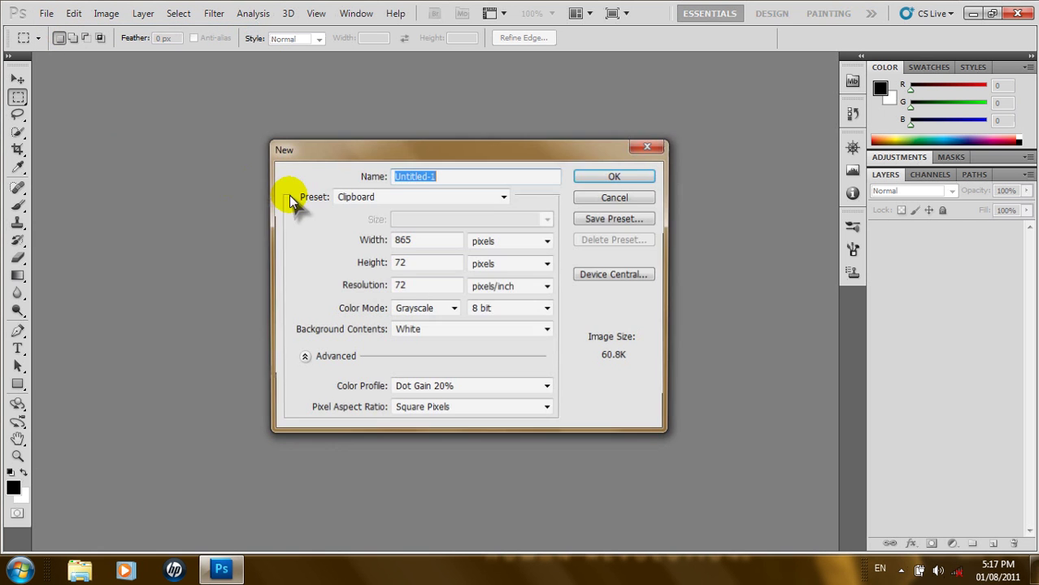
{"action": "left_click_drag", "start_coordinate": [400, 144], "coordinate": [381, 134]}
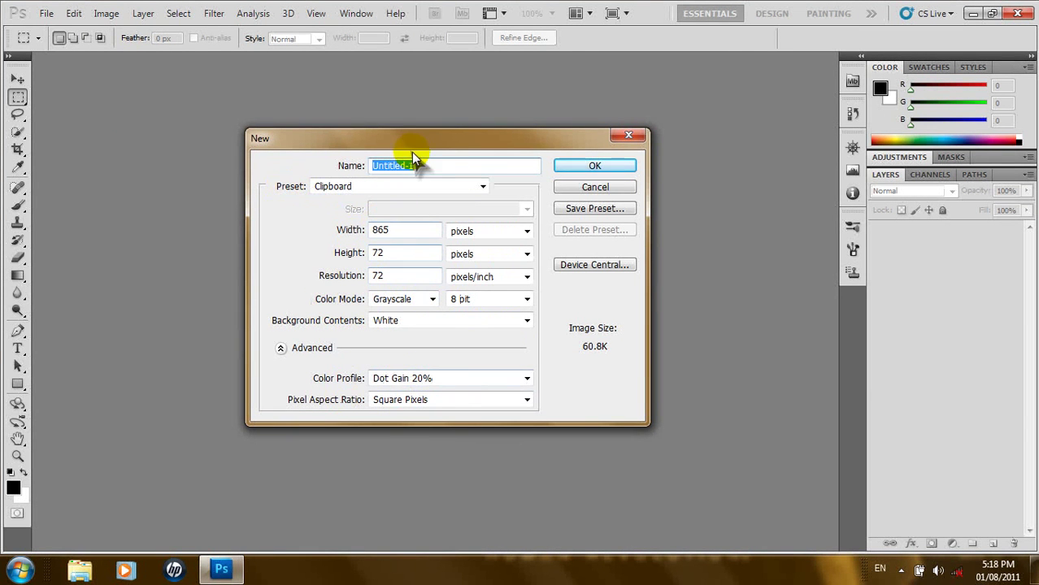
Replace the default document name with 'New Work'
{"action": "left_click_drag", "start_coordinate": [431, 166], "coordinate": [363, 170]}
{"action": "key", "text": "Caps_Lock"}
{"action": "type", "text": "N"}
{"action": "key", "text": "Caps_Lock"}
{"action": "type", "text": "ew"}
{"action": "key", "text": "Caps_Lock"}
{"action": "type", "text": "W"}
{"action": "key", "text": "Caps_Lock"}
{"action": "type", "text": "ork"}
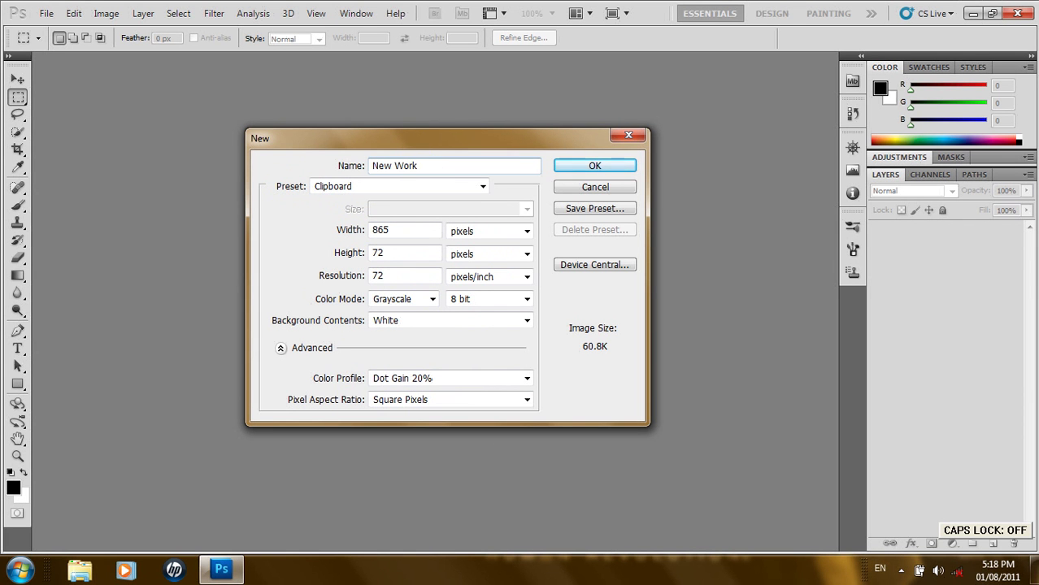
Shift the dialog up slightly and bring up the document size Preset list
{"action": "left_click", "coordinate": [455, 142]}
{"action": "left_click_drag", "start_coordinate": [445, 143], "coordinate": [451, 125]}
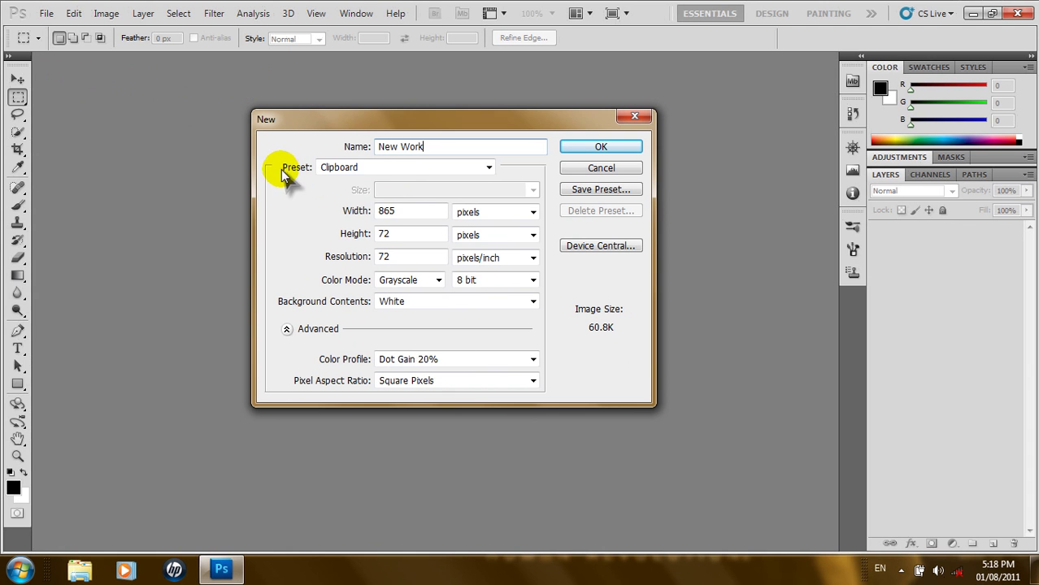
{"action": "left_click", "coordinate": [488, 163]}
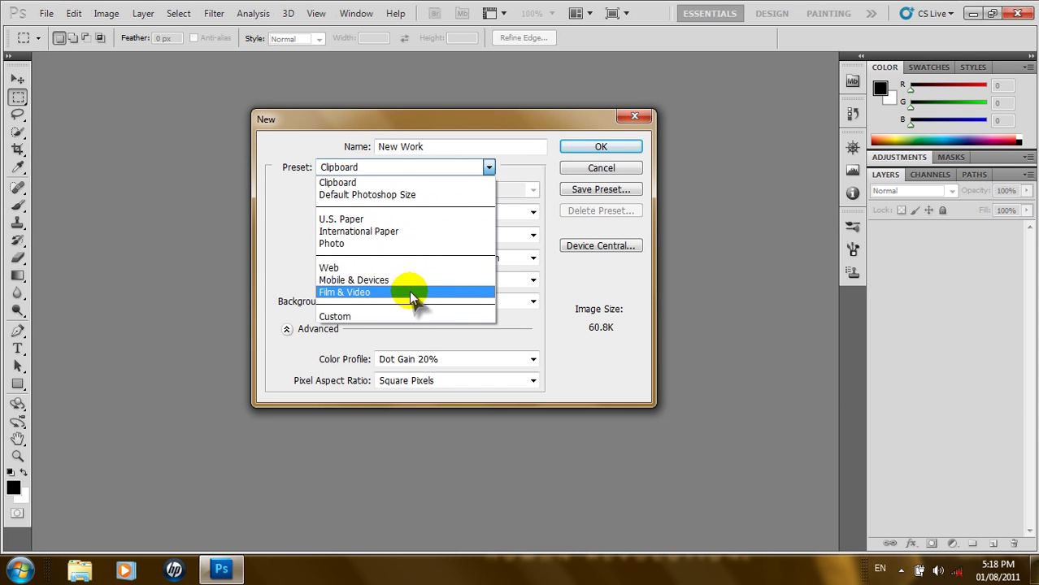
Keep width 865 and change the height from 72 to 602 pixels, making the preset Custom
{"action": "left_click", "coordinate": [293, 190]}
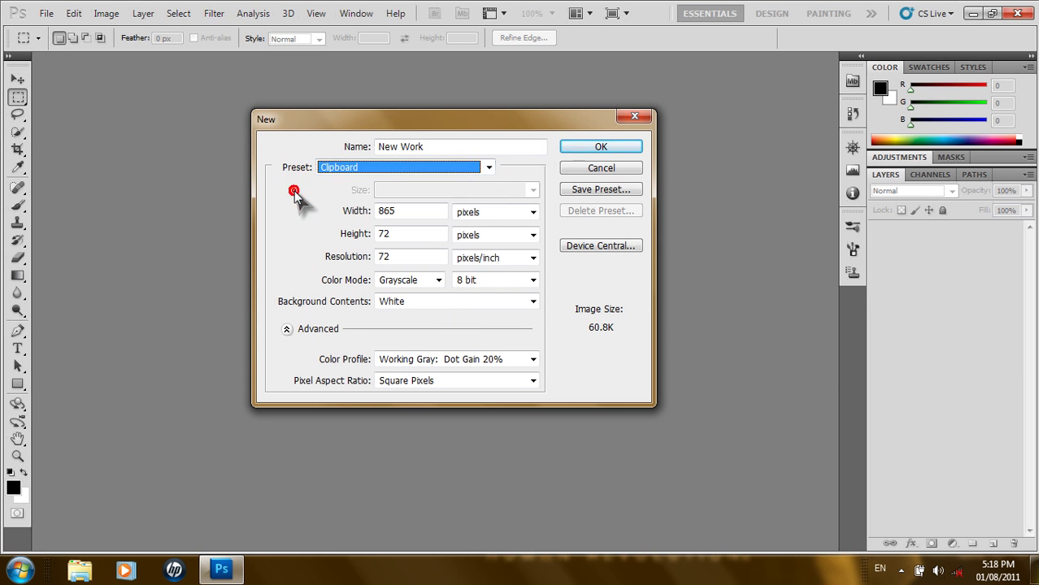
{"action": "left_click", "coordinate": [387, 212]}
{"action": "double_click", "coordinate": [394, 212]}
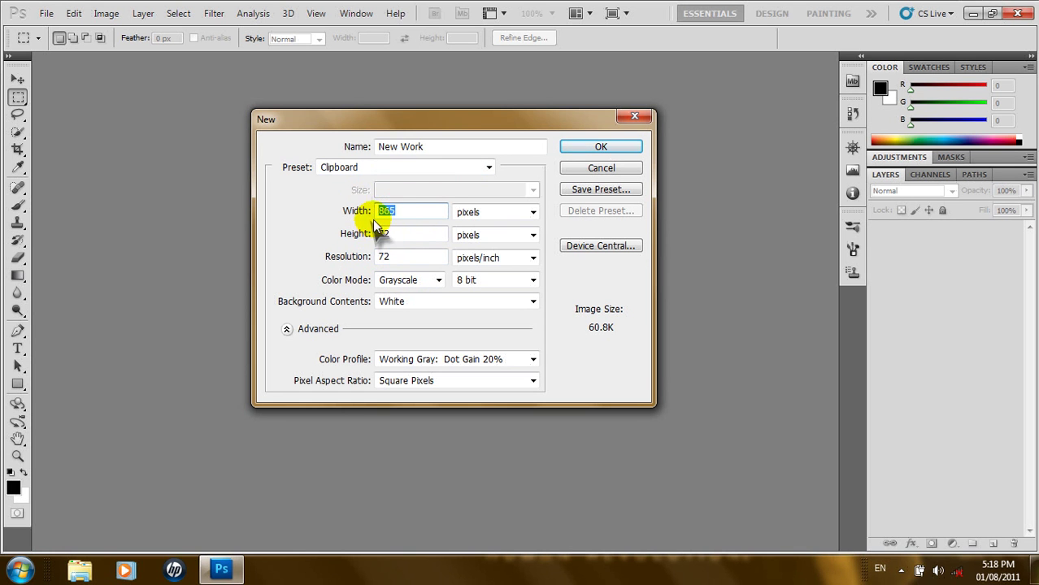
{"action": "left_click", "coordinate": [394, 236]}
{"action": "double_click", "coordinate": [402, 235]}
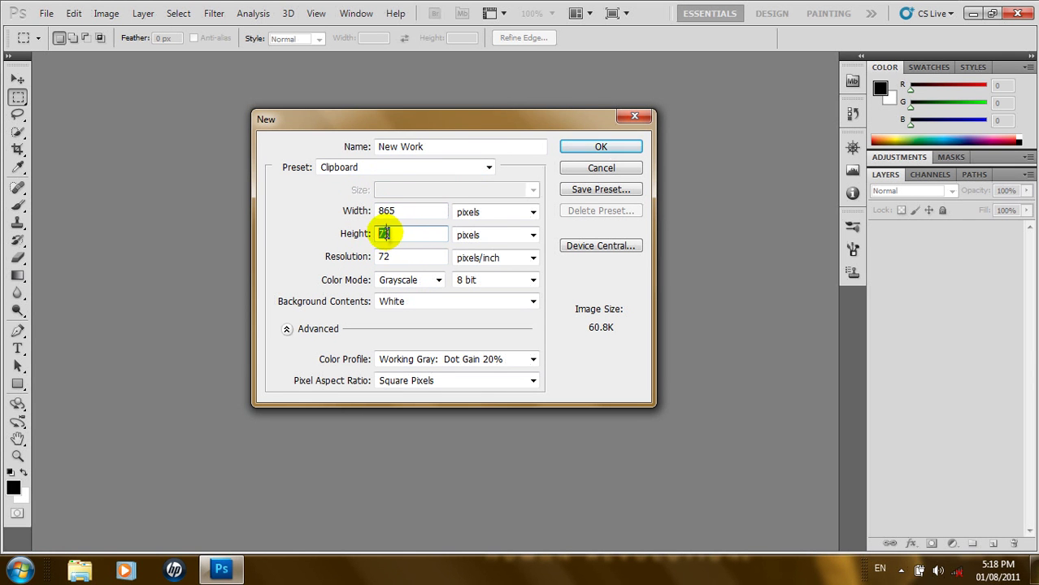
{"action": "left_click", "coordinate": [383, 234]}
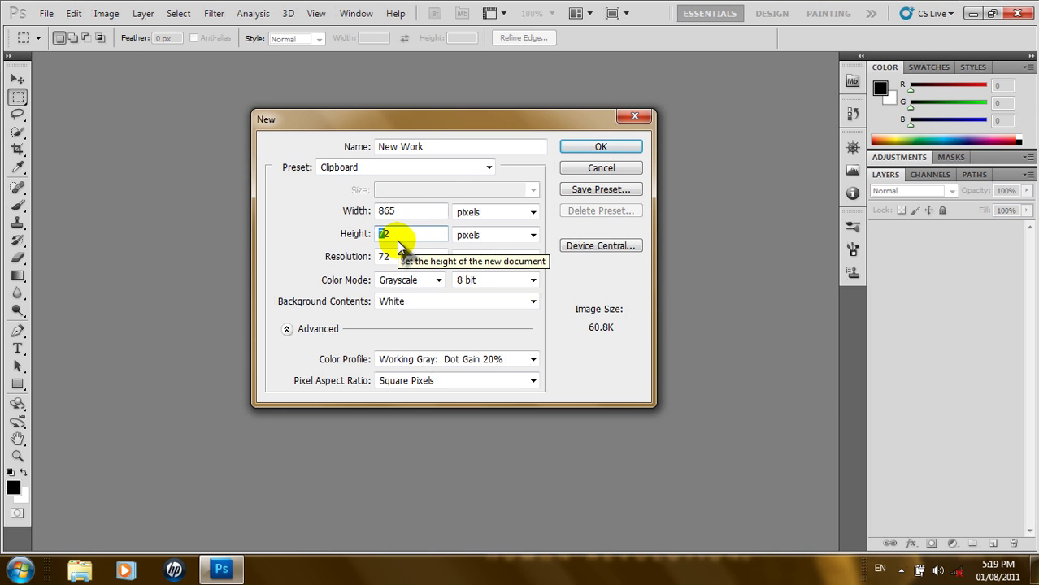
{"action": "type", "text": "602"}
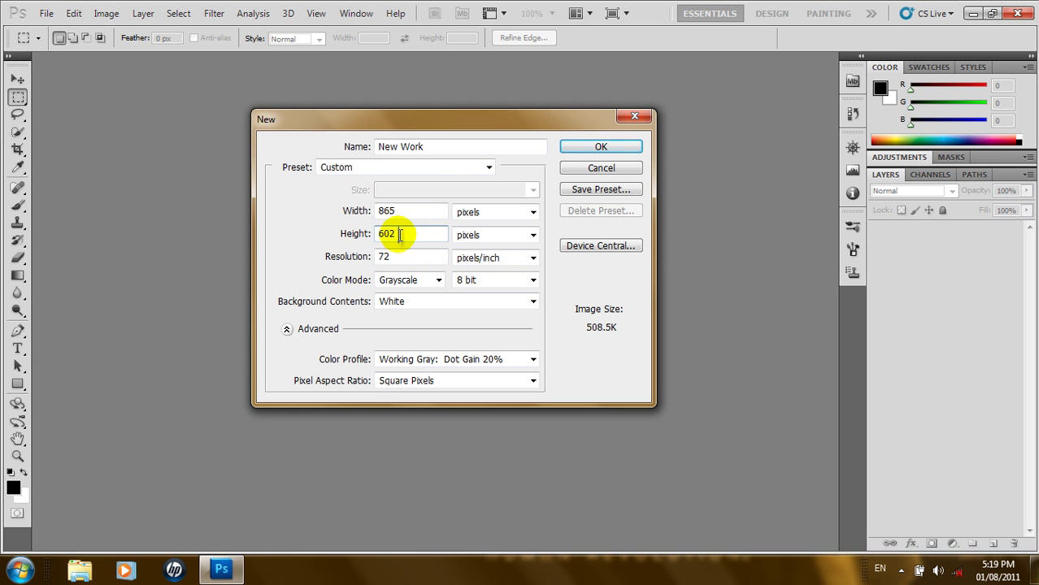
{"action": "double_click", "coordinate": [386, 258]}
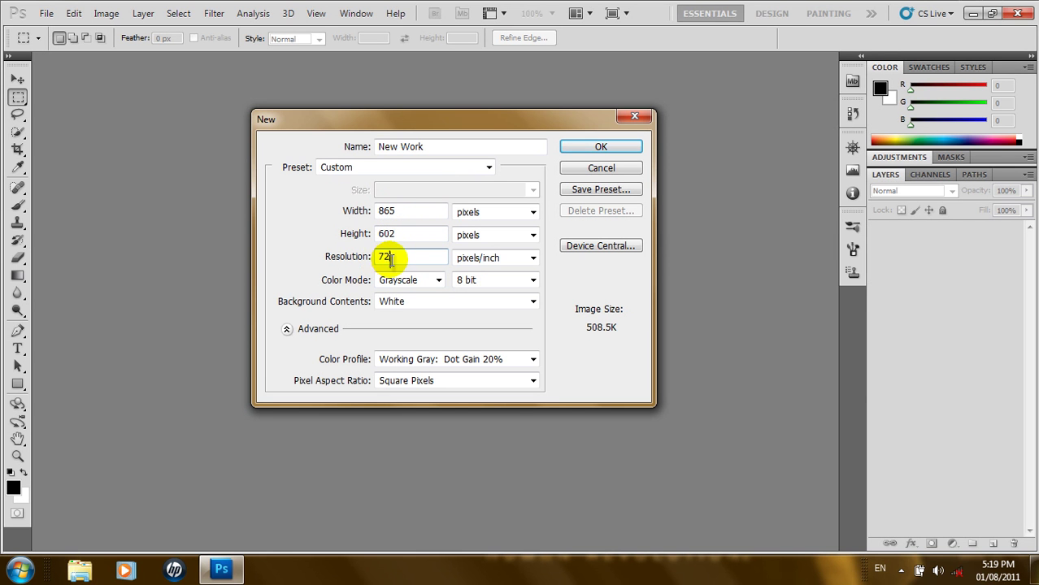
{"action": "left_click_drag", "start_coordinate": [383, 259], "coordinate": [398, 272]}
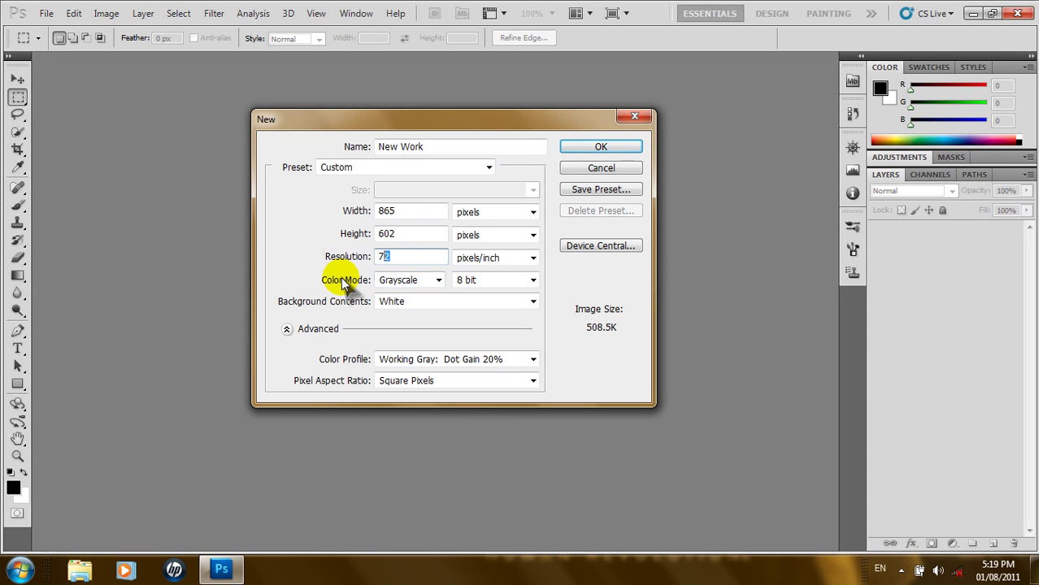
Check the Color Mode choices and leave it on Grayscale
{"action": "left_click", "coordinate": [436, 281]}
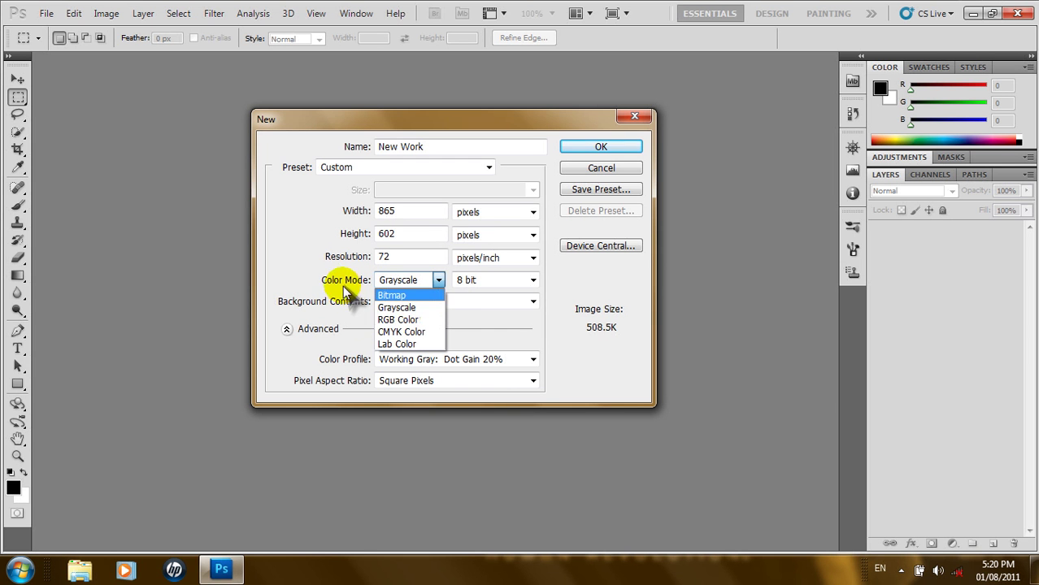
{"action": "left_click", "coordinate": [296, 260]}
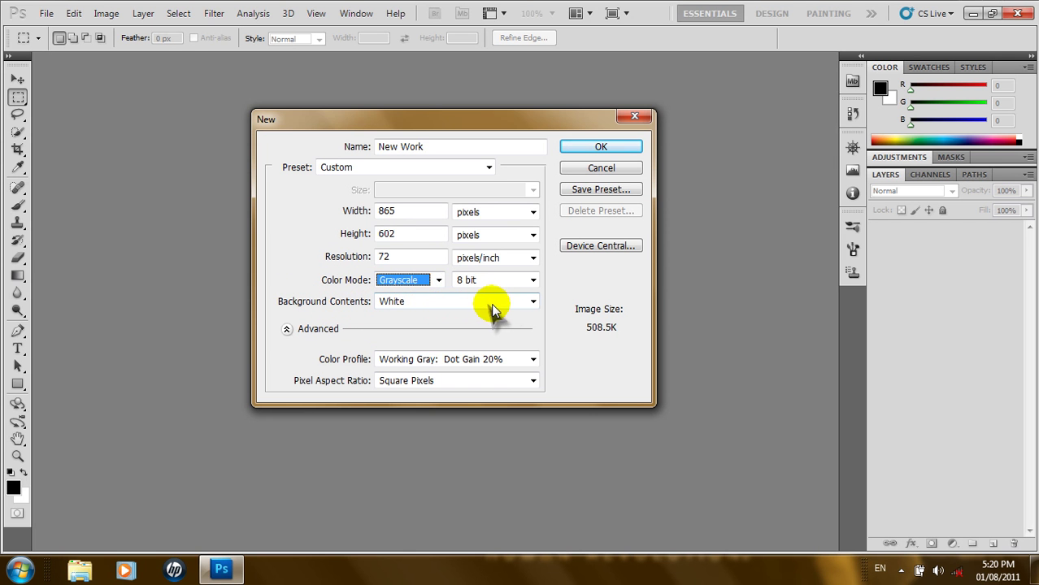
Choose White for Background Contents and close the list with White kept
{"action": "left_click", "coordinate": [532, 301]}
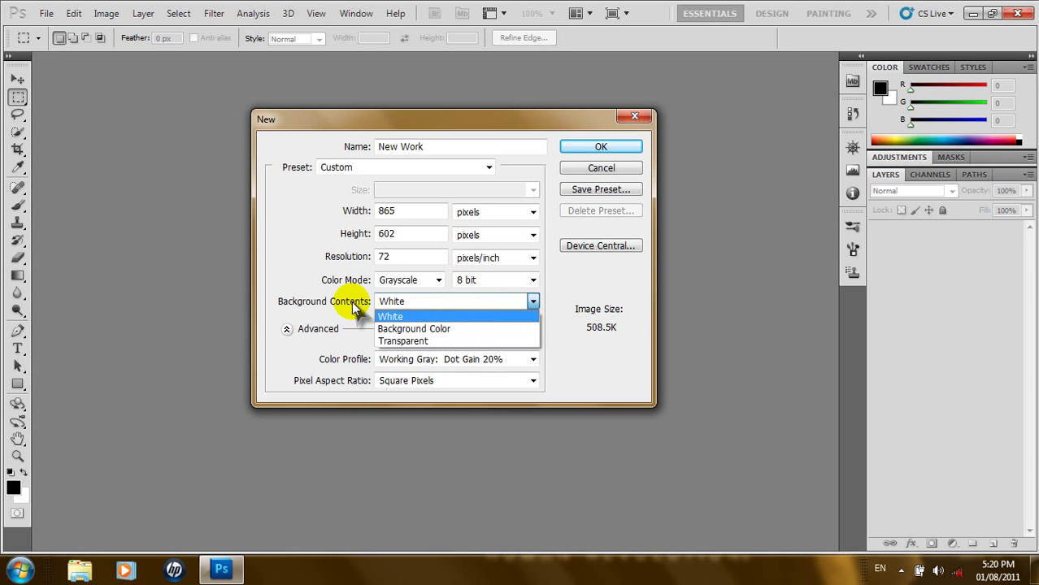
{"action": "left_click", "coordinate": [406, 318]}
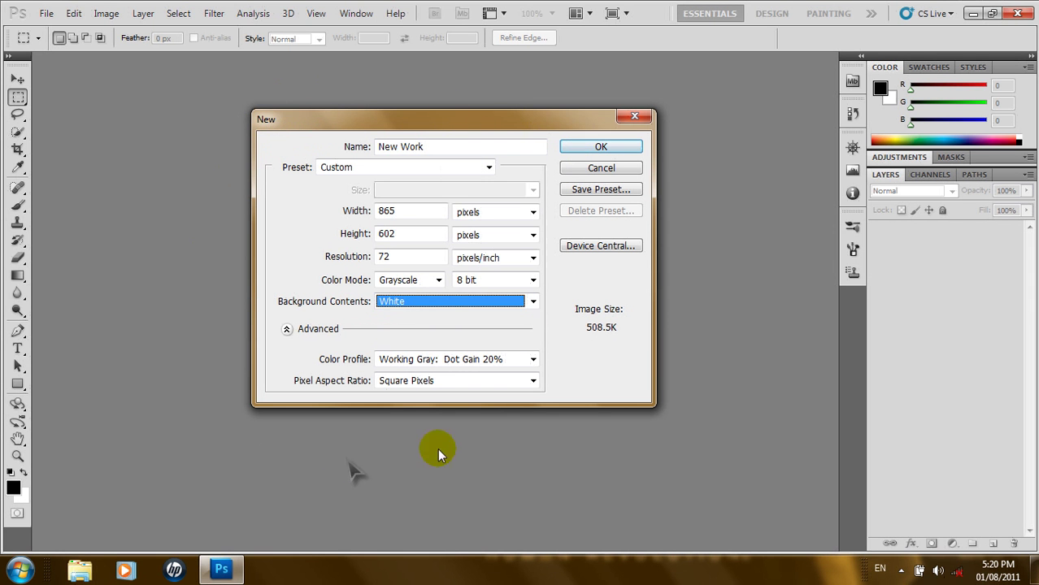
{"action": "left_click", "coordinate": [532, 303]}
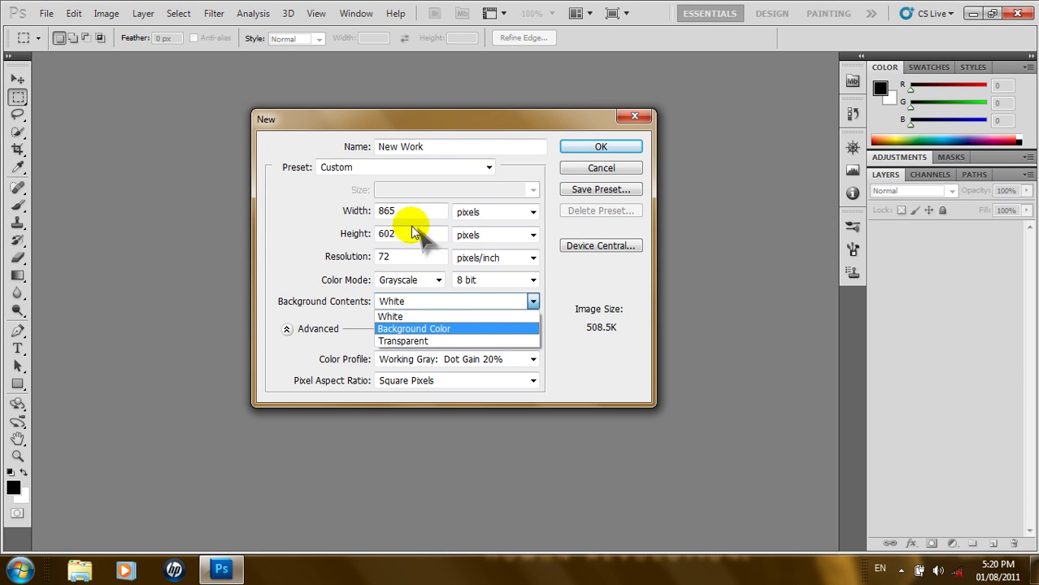
{"action": "left_click", "coordinate": [286, 247]}
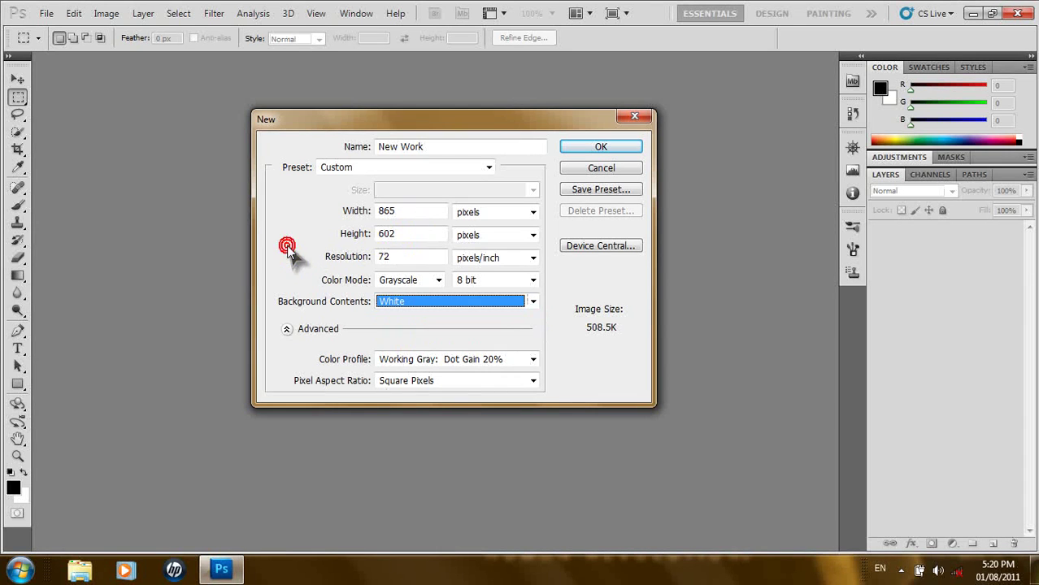
Confirm Square Pixels as the pixel aspect ratio, then collapse the Advanced section
{"action": "left_click", "coordinate": [286, 330]}
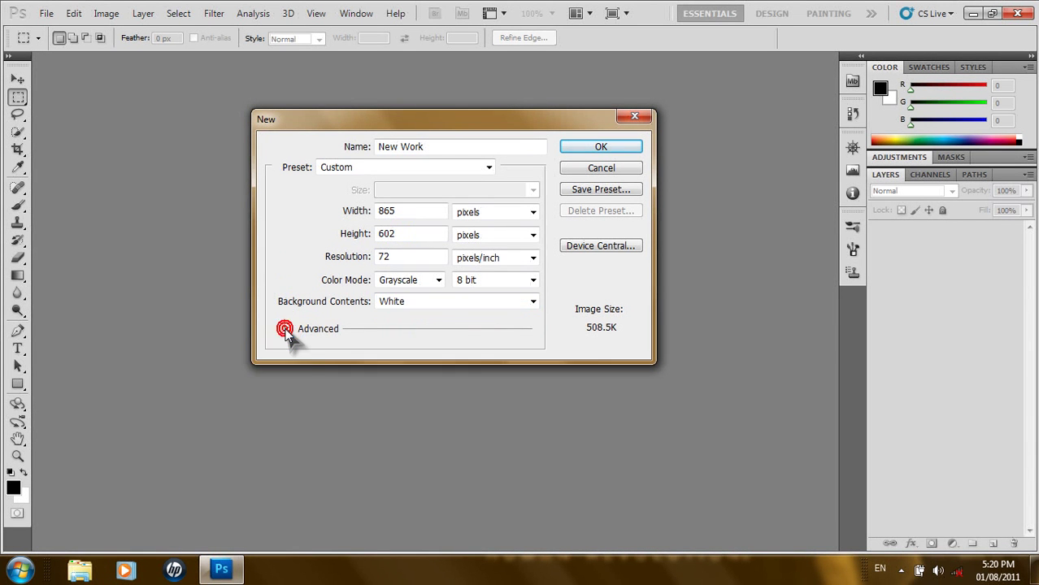
{"action": "left_click", "coordinate": [288, 330]}
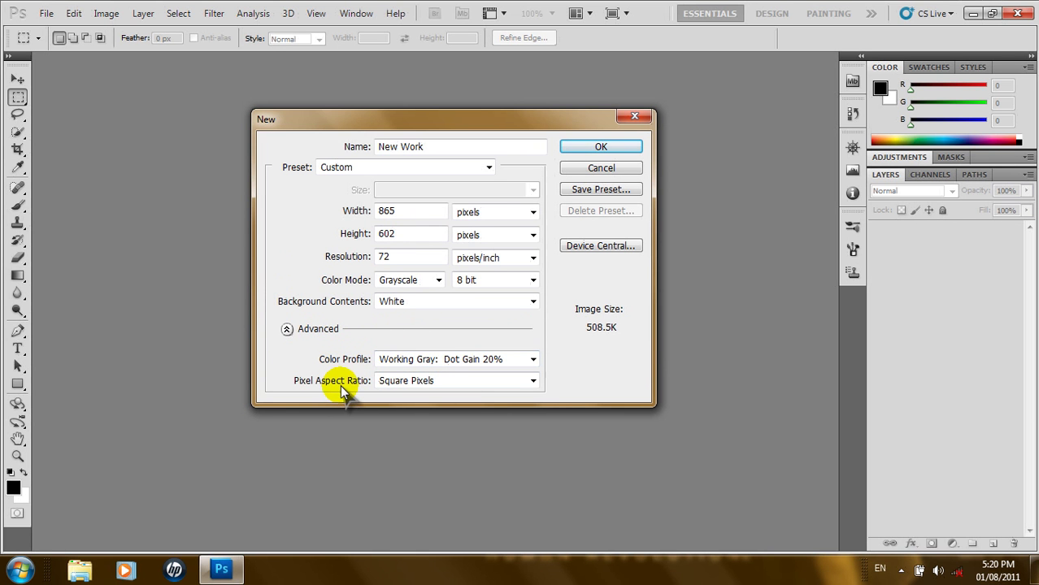
{"action": "left_click", "coordinate": [533, 386]}
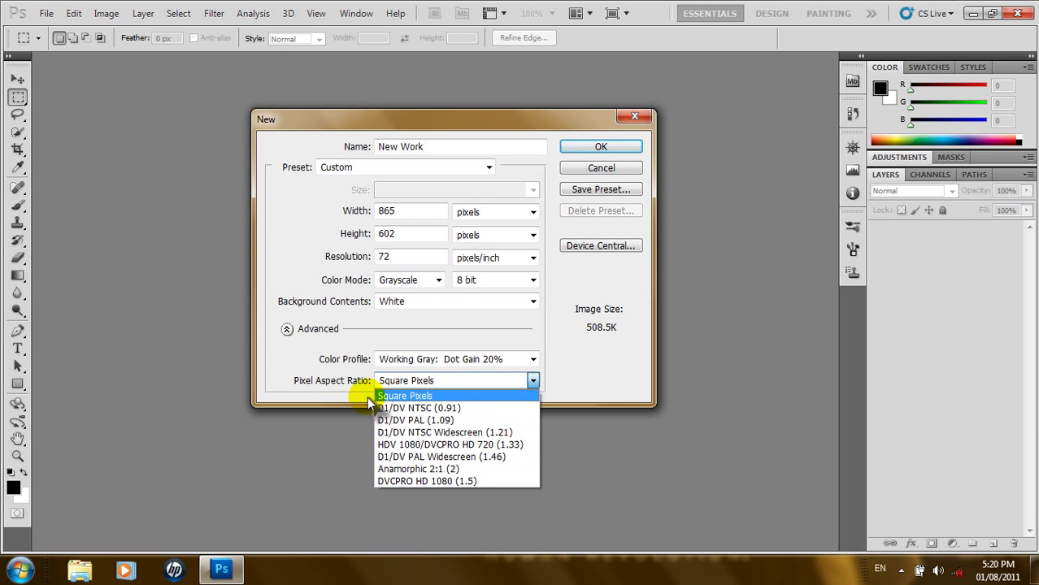
{"action": "left_click", "coordinate": [288, 331]}
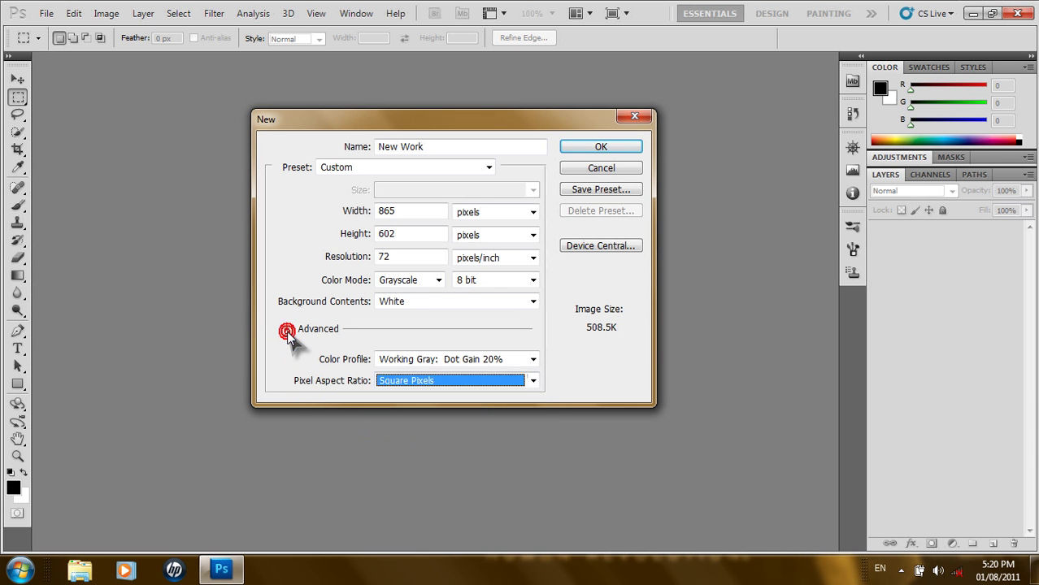
{"action": "left_click", "coordinate": [288, 331]}
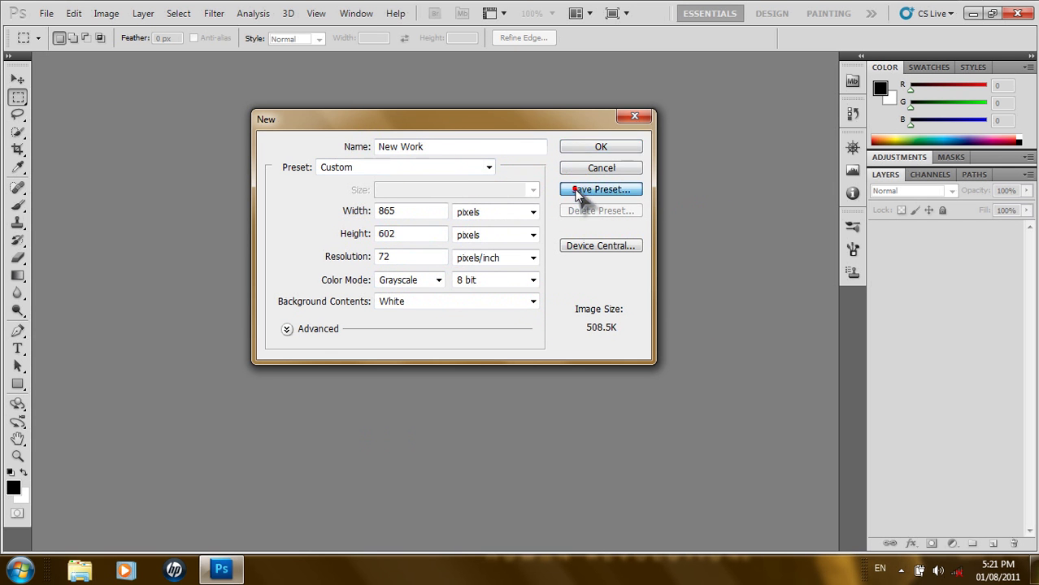
Save the 865 × 602 settings as a document preset named 'First Work'
{"action": "left_click", "coordinate": [573, 191]}
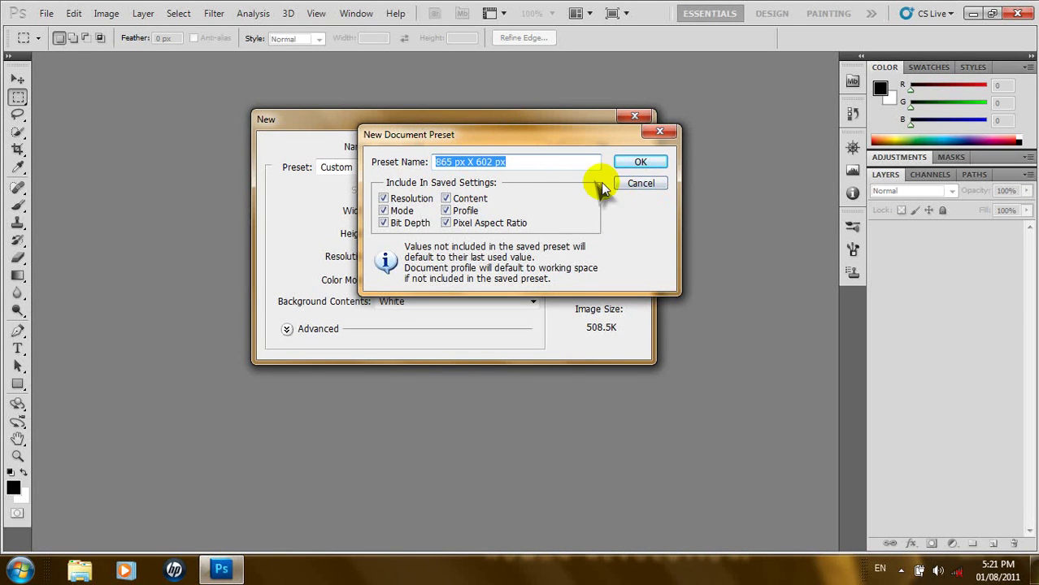
{"action": "left_click", "coordinate": [619, 162]}
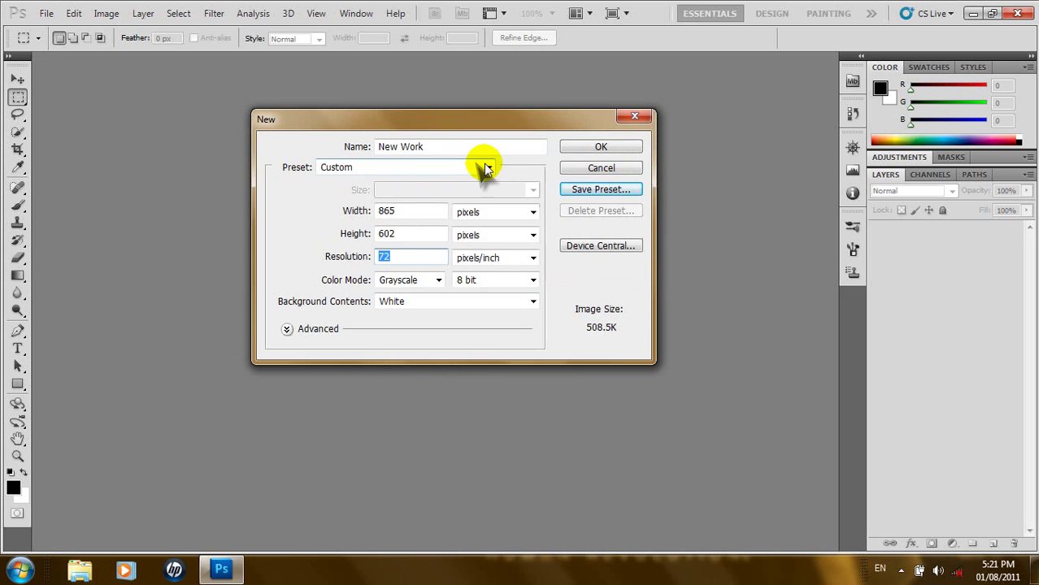
{"action": "left_click", "coordinate": [582, 195]}
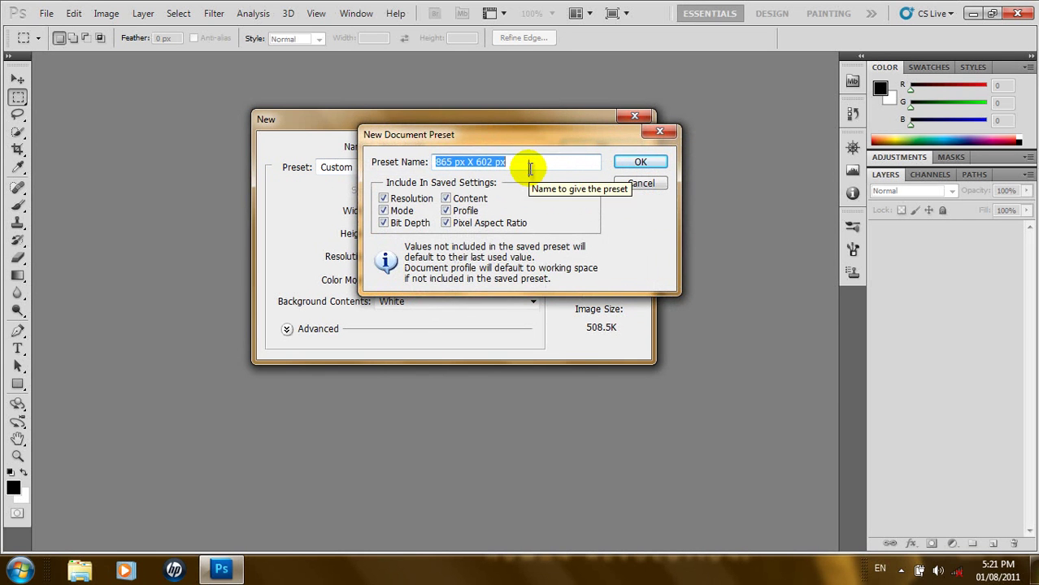
{"action": "type", "text": "First Work"}
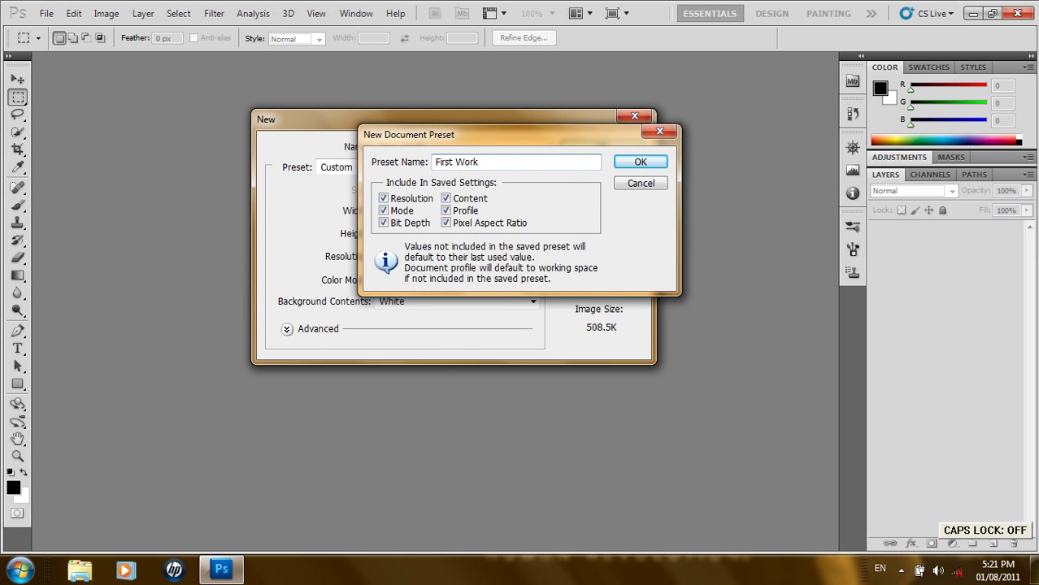
{"action": "left_click", "coordinate": [639, 163]}
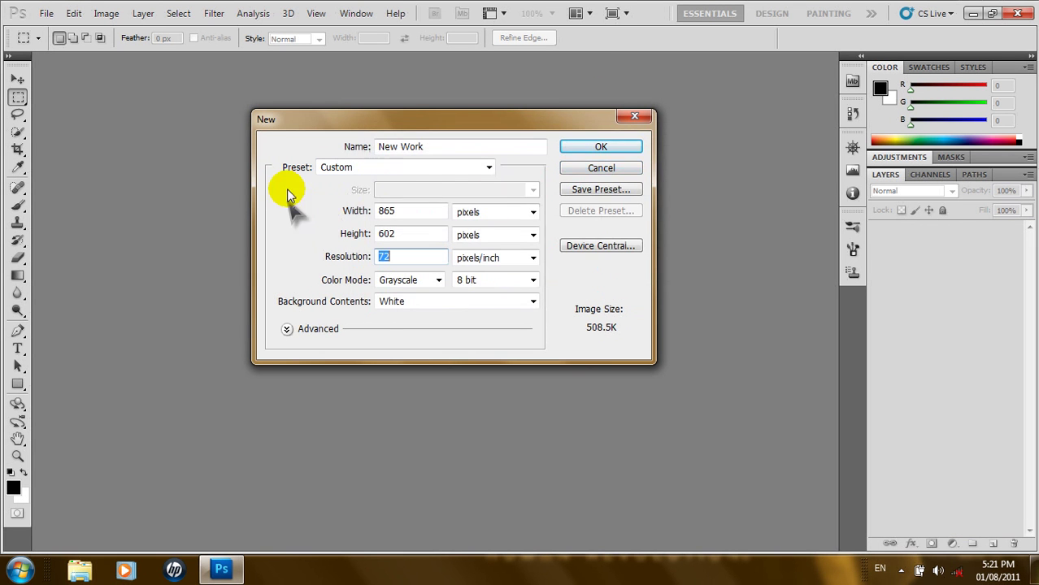
Try the U.S. Paper preset, then switch back to First Work (865 × 602, Grayscale)
{"action": "left_click", "coordinate": [490, 167]}
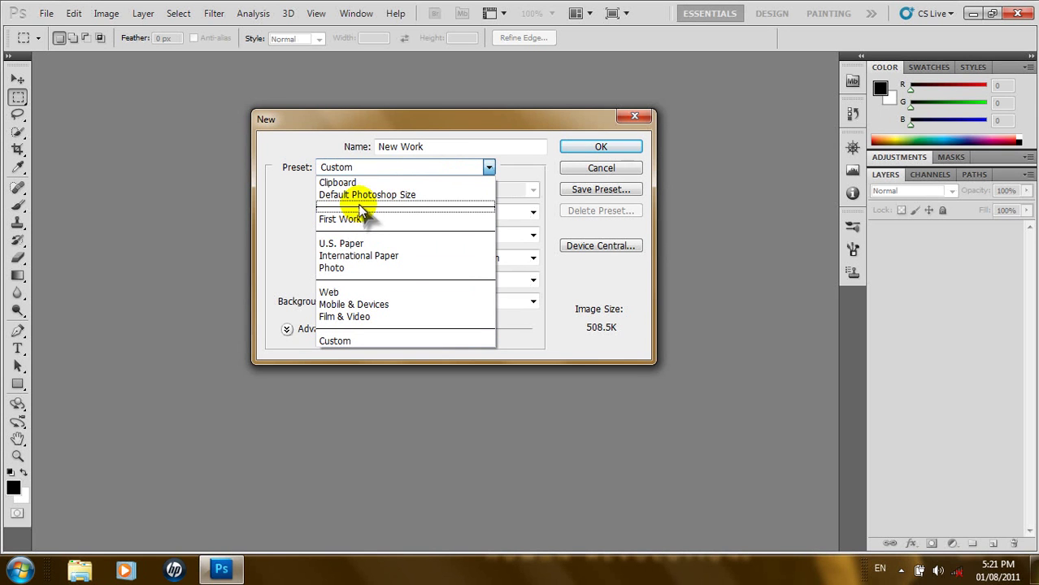
{"action": "left_click", "coordinate": [370, 244]}
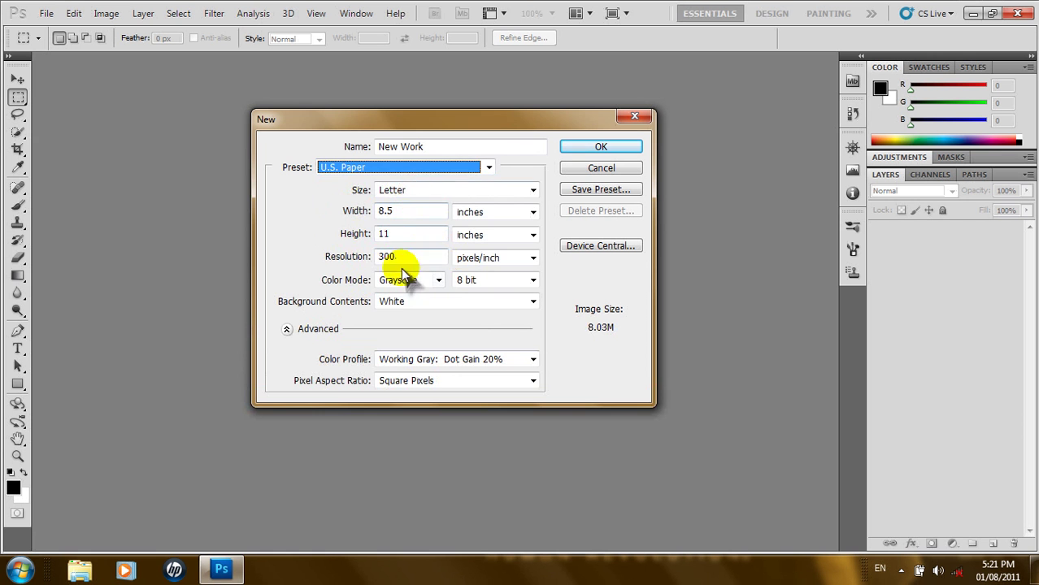
{"action": "left_click", "coordinate": [488, 167]}
{"action": "left_click", "coordinate": [382, 218]}
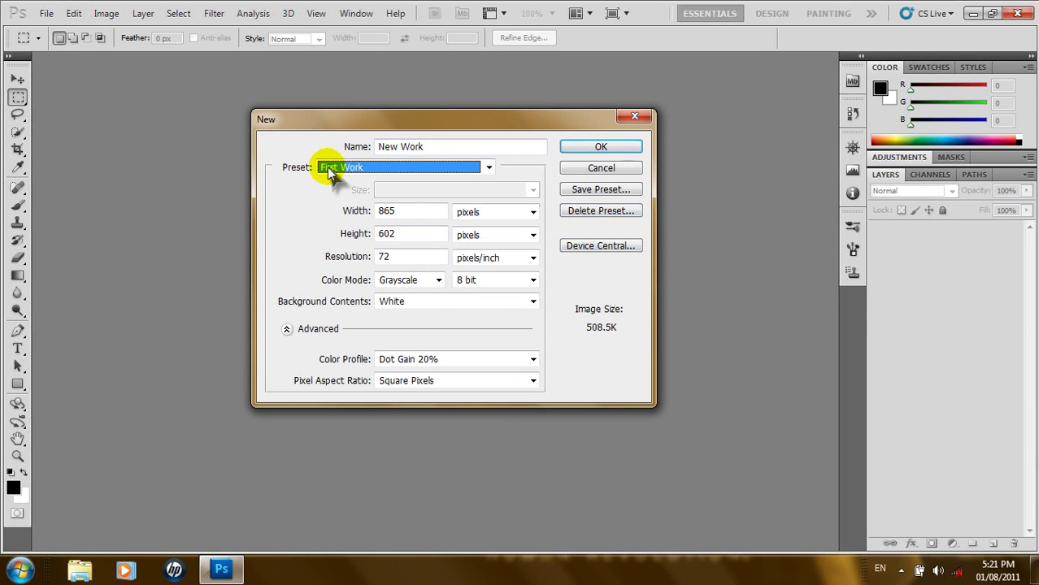
Delete the First Work preset and confirm, leaving the 865 × 602 settings as Custom
{"action": "left_click", "coordinate": [575, 215]}
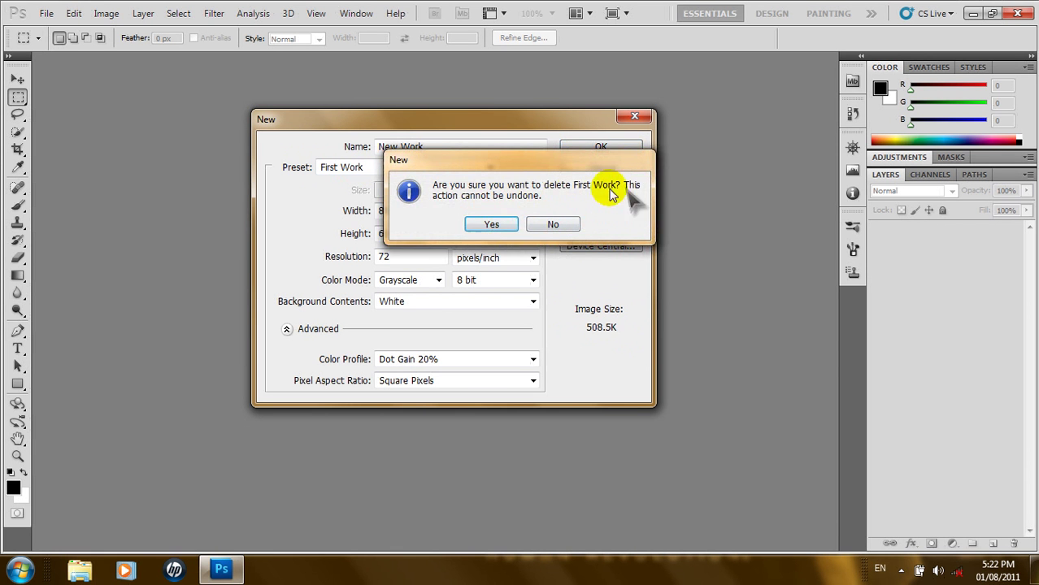
{"action": "left_click_drag", "start_coordinate": [538, 163], "coordinate": [463, 180]}
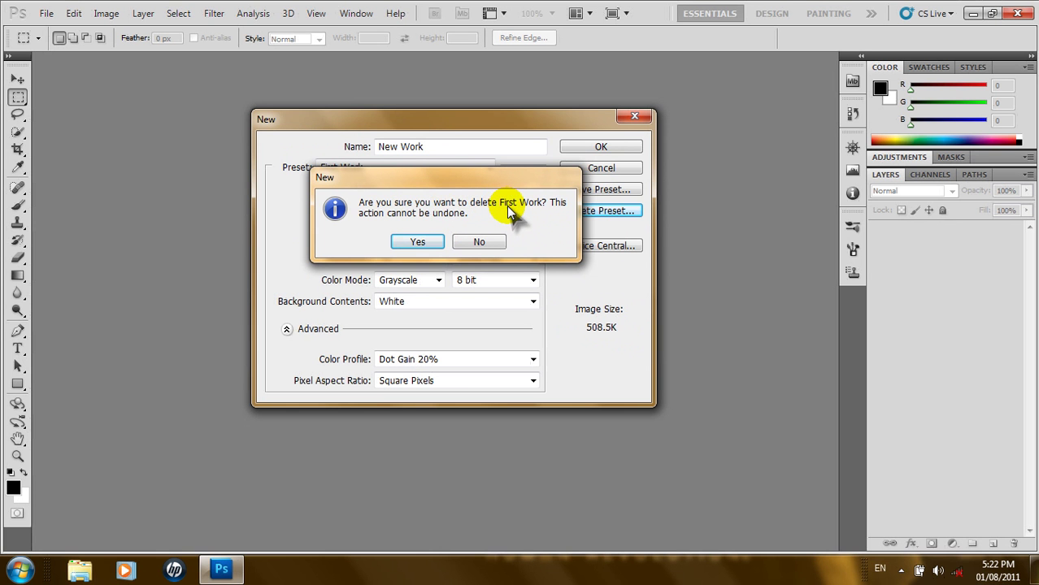
{"action": "left_click", "coordinate": [430, 241]}
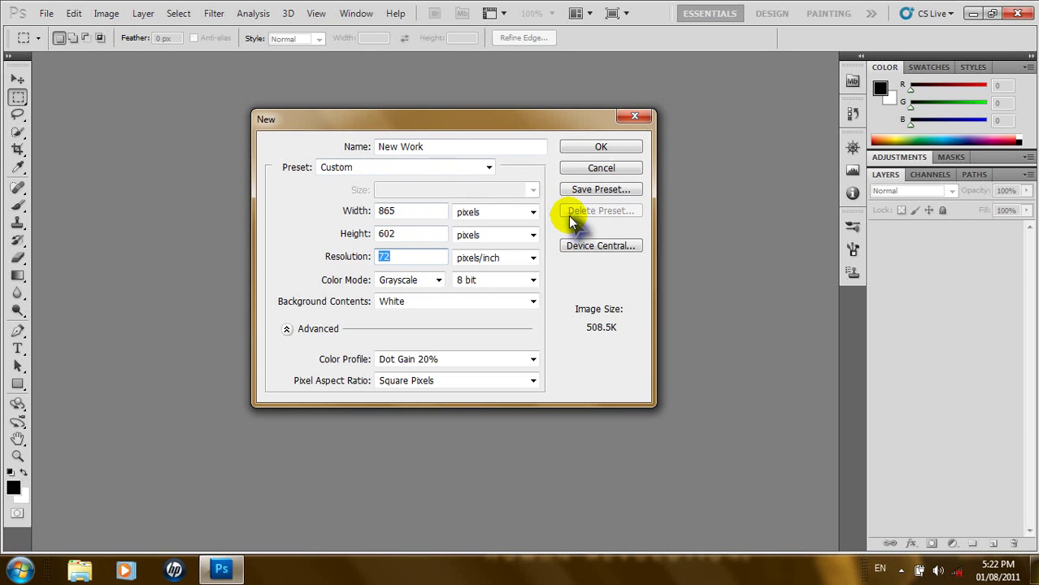
Create the 865 × 602 New Work canvas, select the Move tool, and toggle the Info panel
{"action": "left_click", "coordinate": [591, 150]}
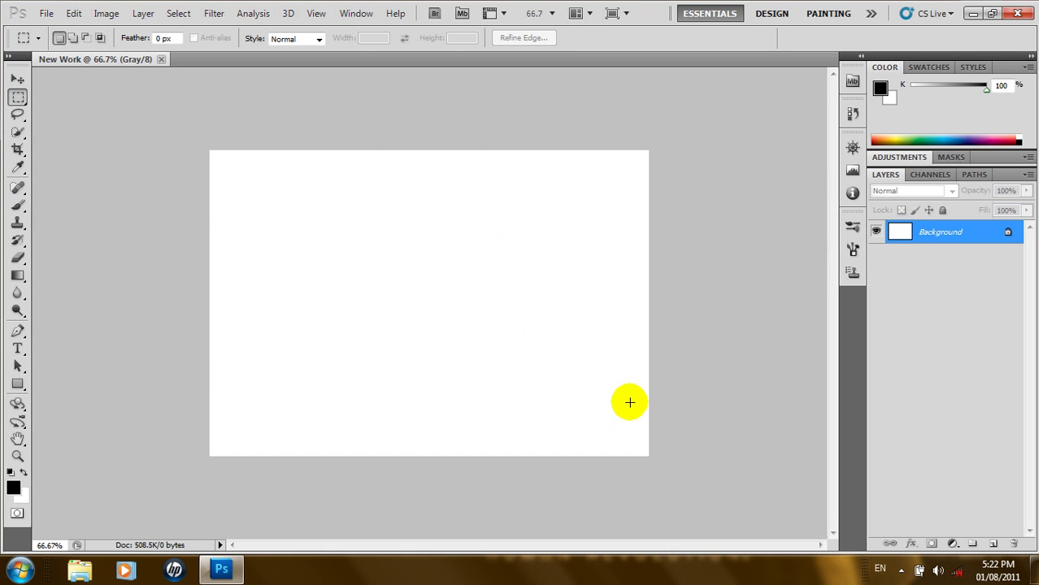
{"action": "left_click", "coordinate": [18, 79]}
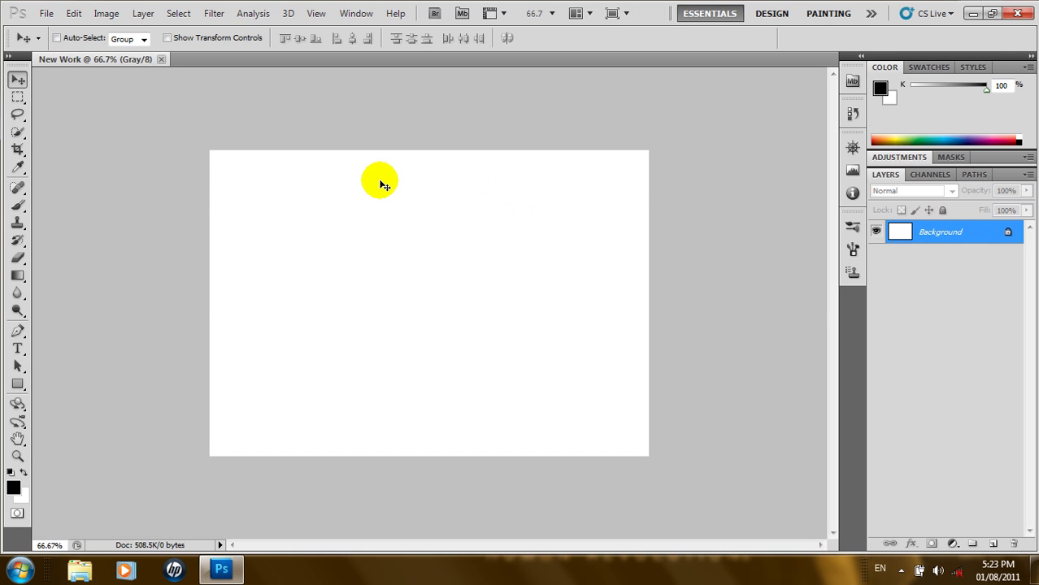
{"action": "key", "text": "F8"}
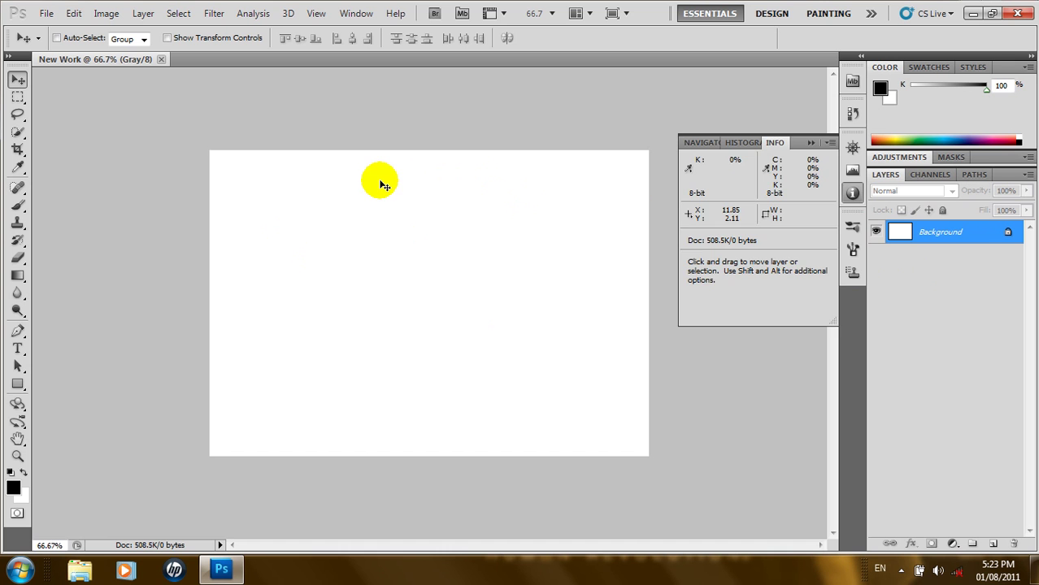
{"action": "key", "text": "F8"}
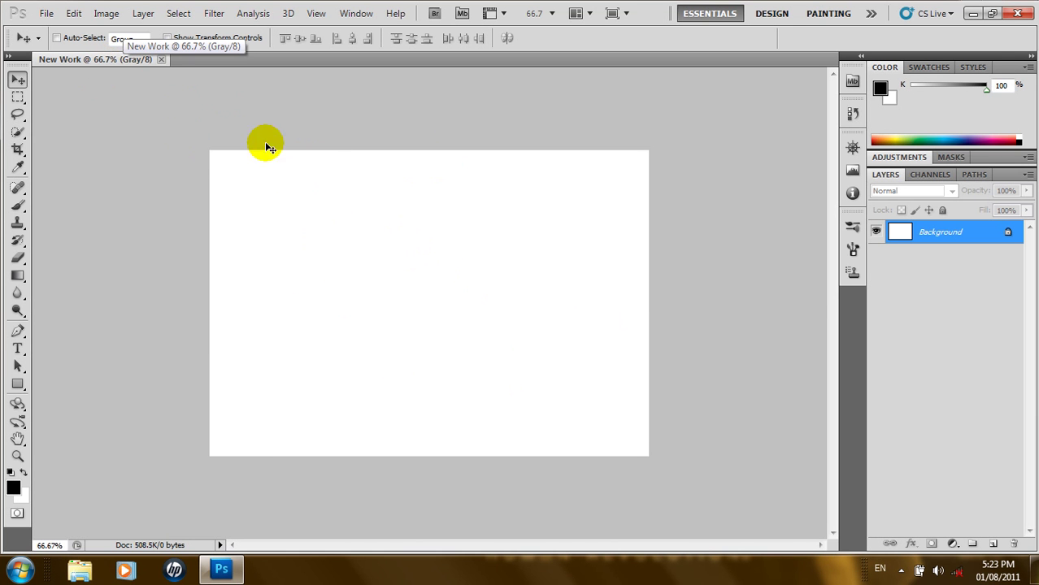
Create a new document named 'New Work 2' from the Web 640 x 480 preset
{"action": "left_click", "coordinate": [44, 15]}
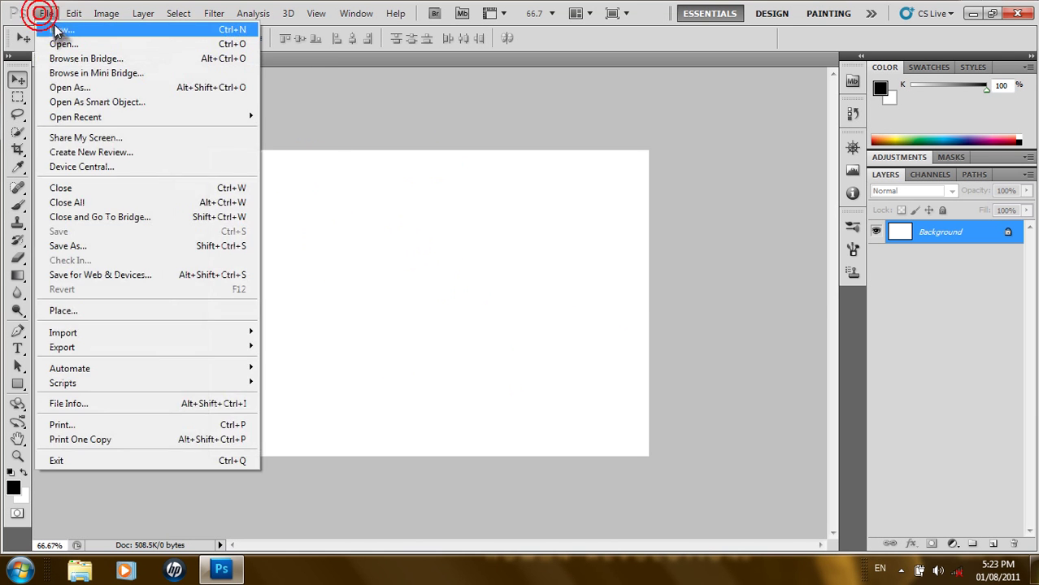
{"action": "left_click", "coordinate": [59, 30]}
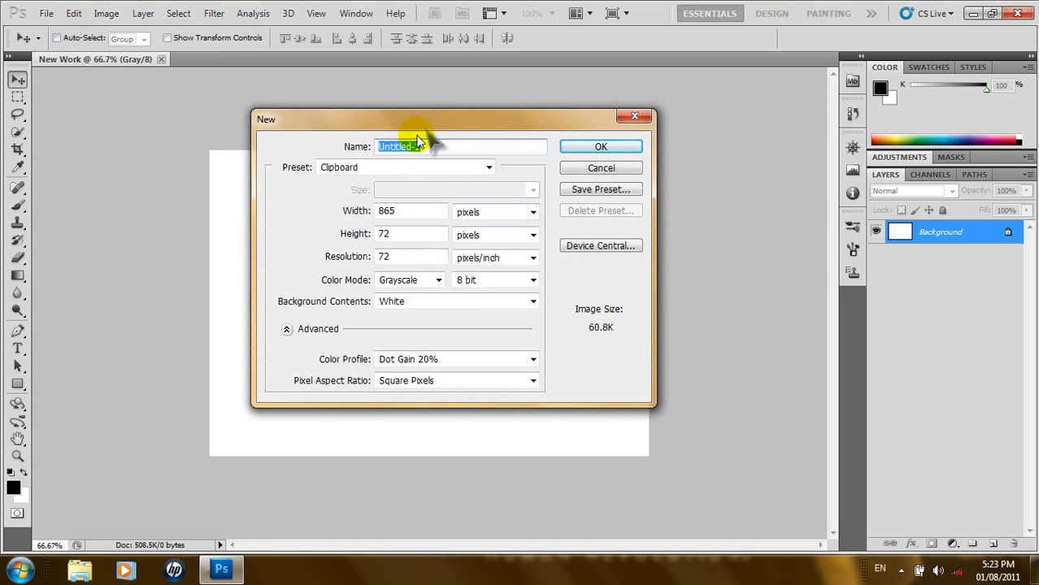
{"action": "key", "text": "Caps_Lock"}
{"action": "type", "text": "New"}
{"action": "key", "text": "Caps_Lock"}
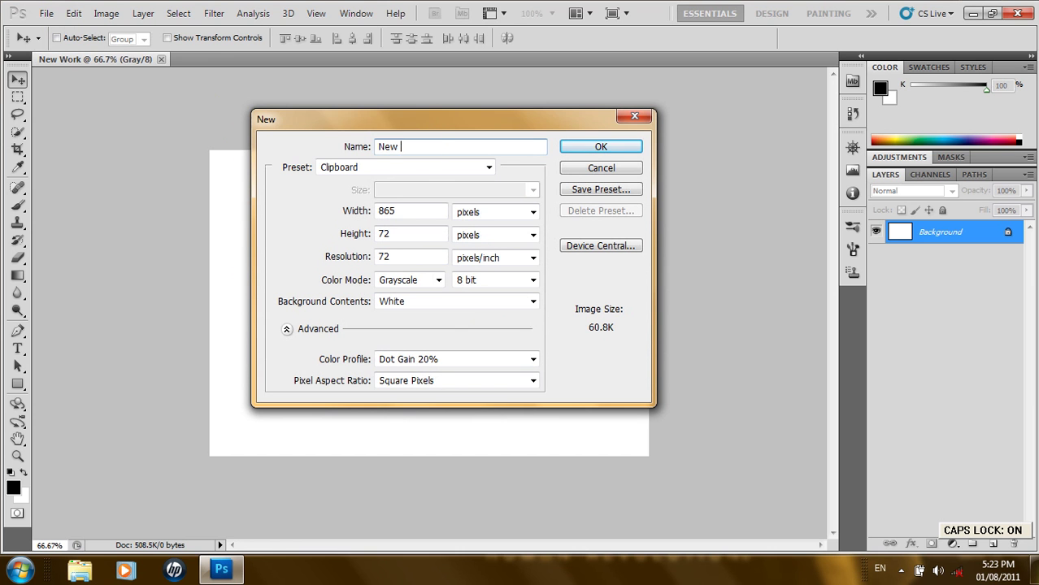
{"action": "type", "text": "W"}
{"action": "key", "text": "Caps_Lock"}
{"action": "type", "text": "ork 2"}
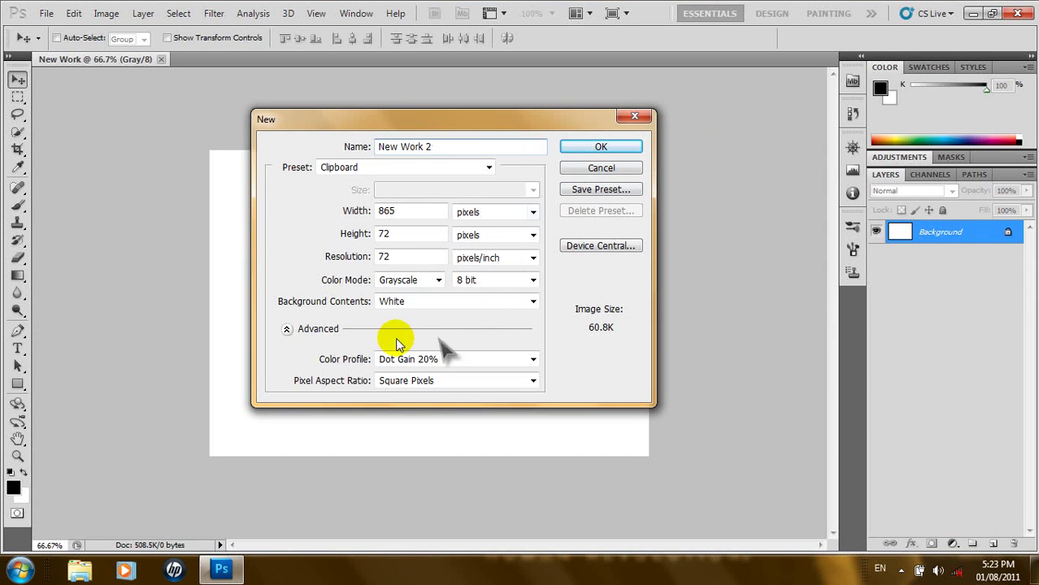
{"action": "left_click", "coordinate": [285, 330]}
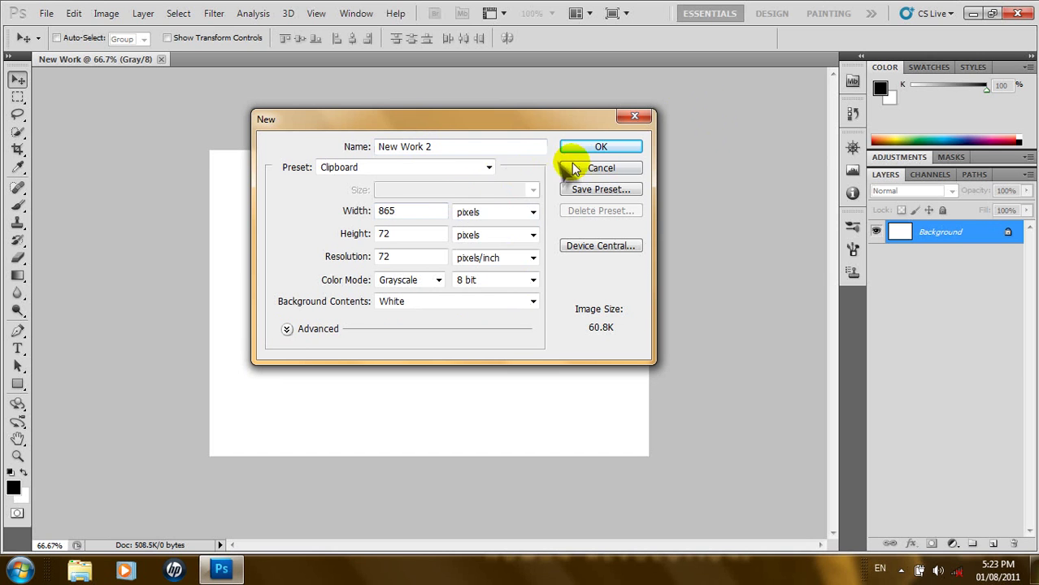
{"action": "left_click", "coordinate": [490, 167]}
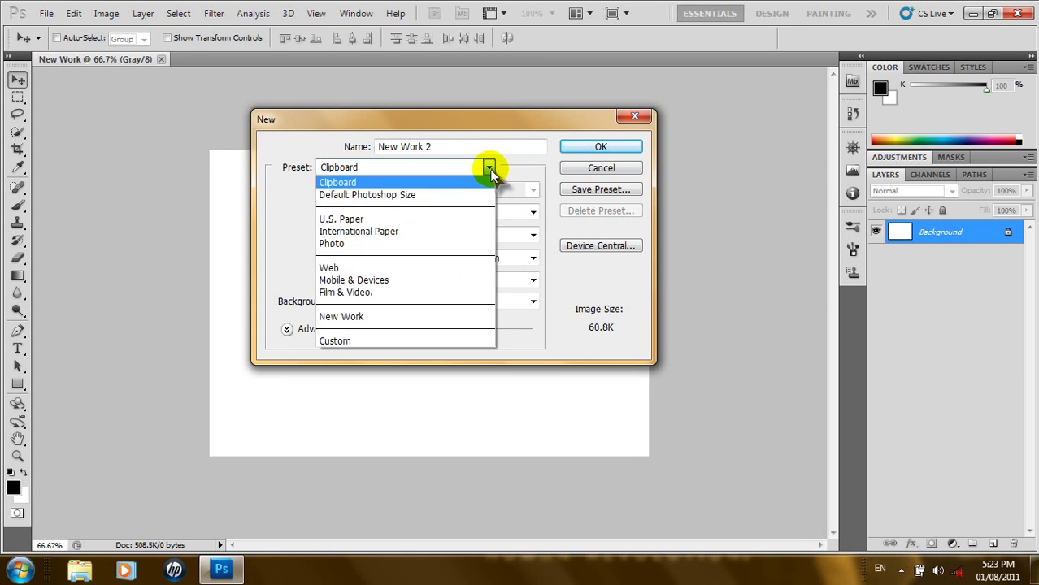
{"action": "left_click", "coordinate": [333, 268]}
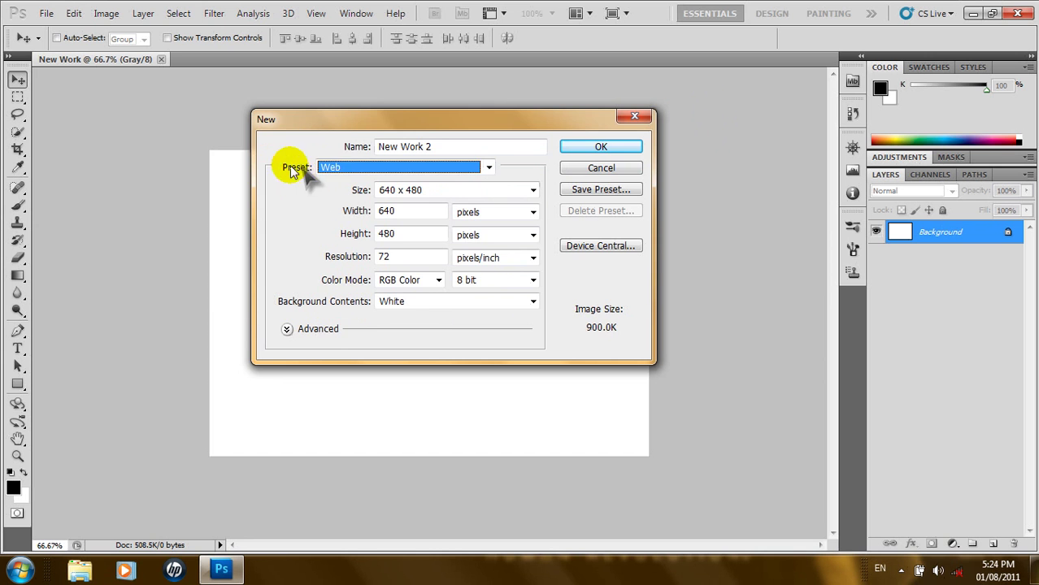
{"action": "left_click", "coordinate": [602, 146]}
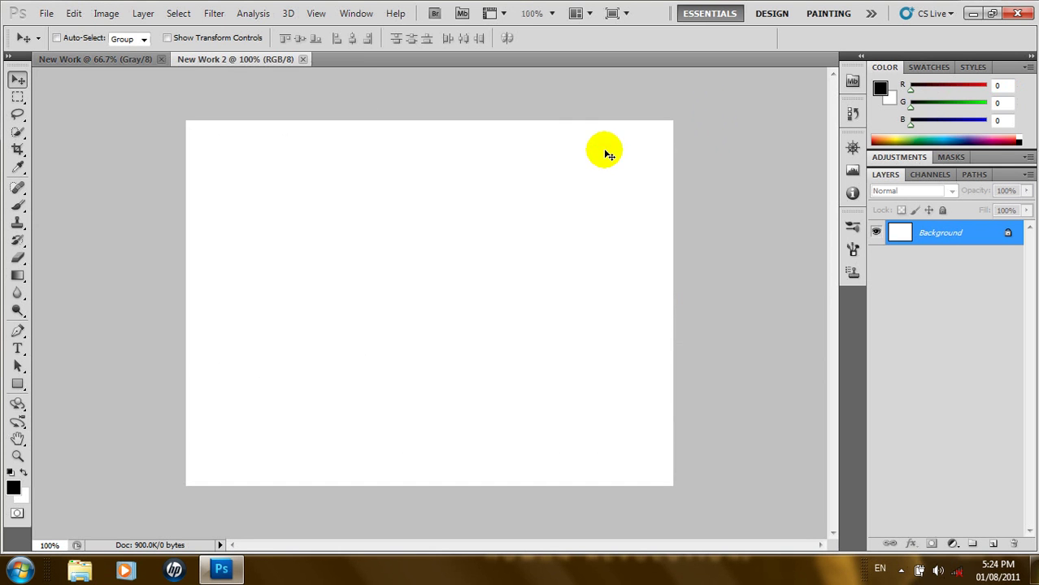
{"action": "left_click", "coordinate": [139, 61]}
{"action": "left_click", "coordinate": [205, 65]}
{"action": "left_click", "coordinate": [143, 60]}
{"action": "left_click", "coordinate": [200, 59]}
{"action": "left_click", "coordinate": [118, 61]}
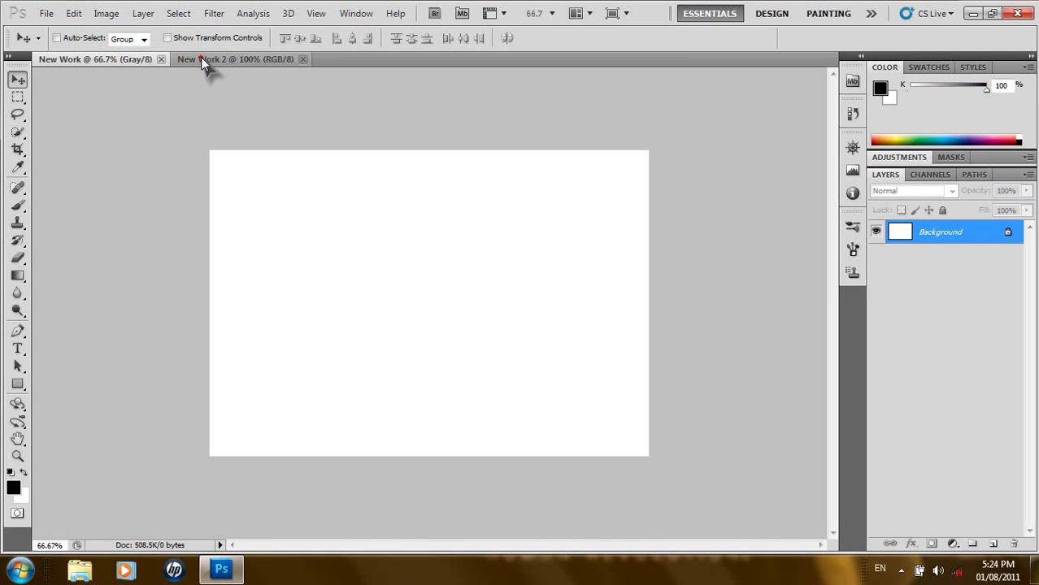
{"action": "left_click", "coordinate": [201, 58]}
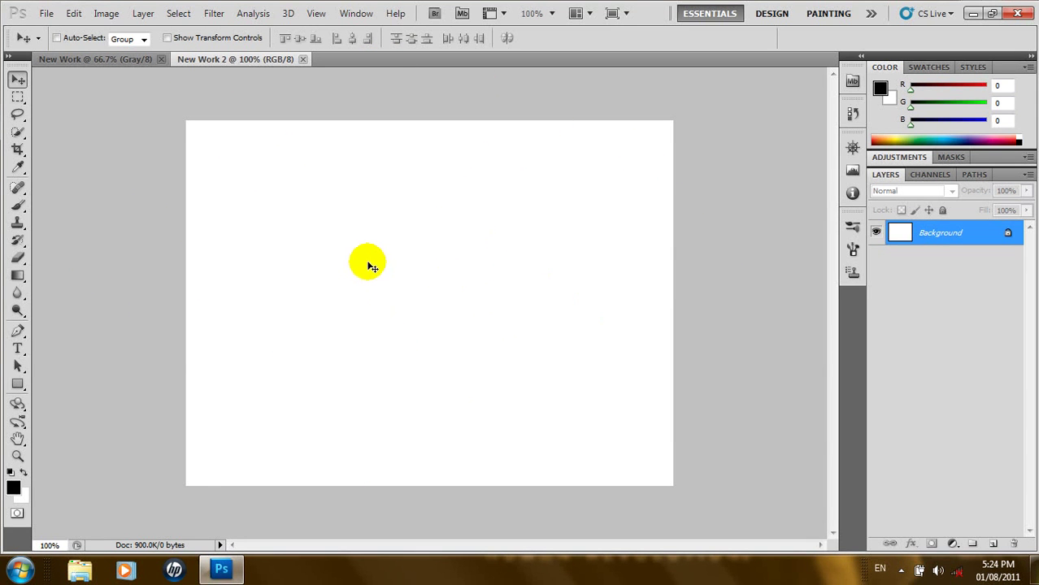
Launch Adobe Bridge from the Br button in the application bar
{"action": "left_click", "coordinate": [46, 14]}
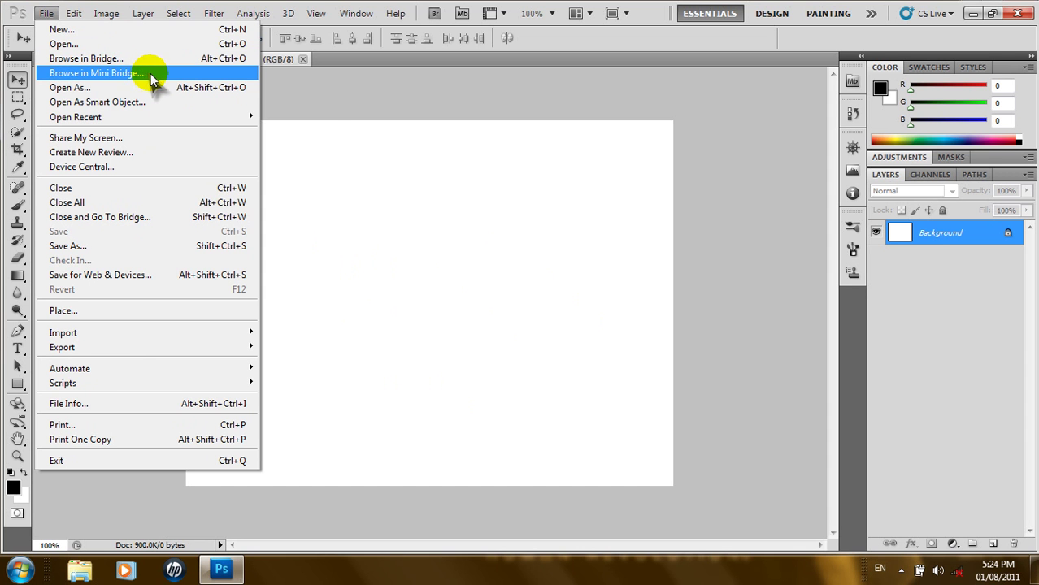
{"action": "left_click", "coordinate": [427, 23]}
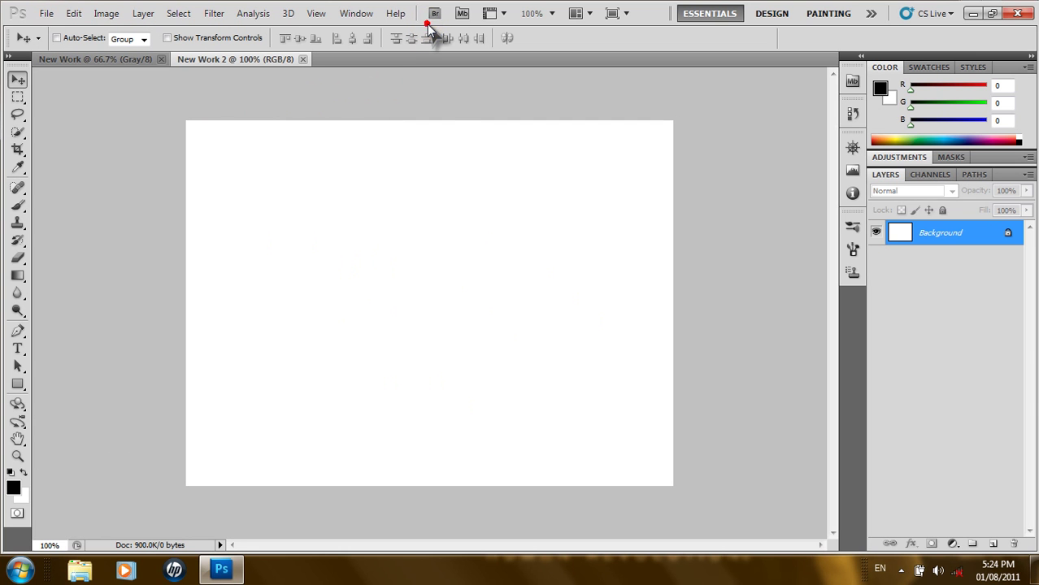
{"action": "left_click", "coordinate": [435, 15]}
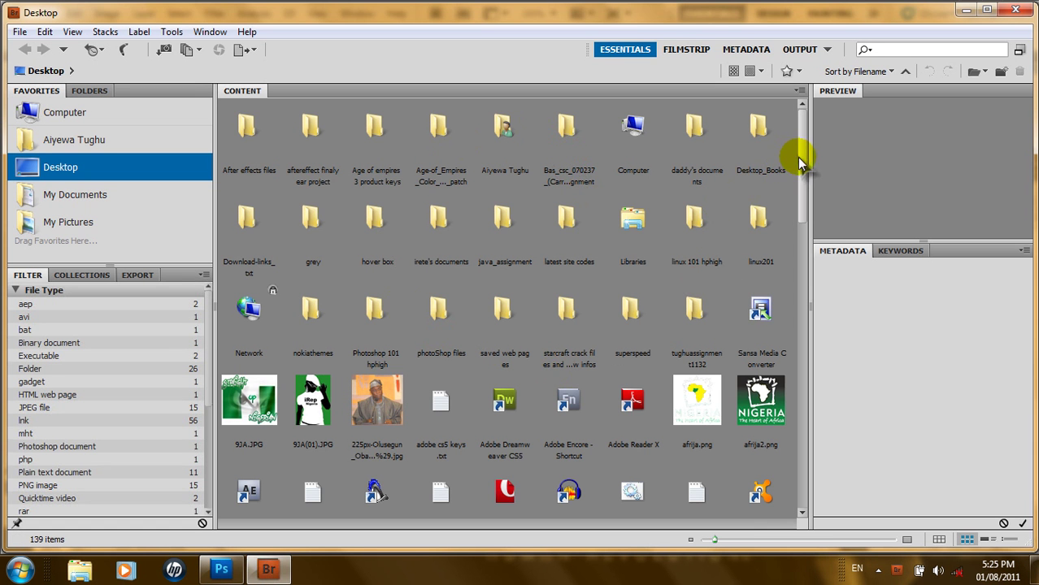
Browse My Pictures to the Ben10 folder and preview xrl8_large.jpg
{"action": "left_click_drag", "start_coordinate": [803, 159], "coordinate": [799, 244]}
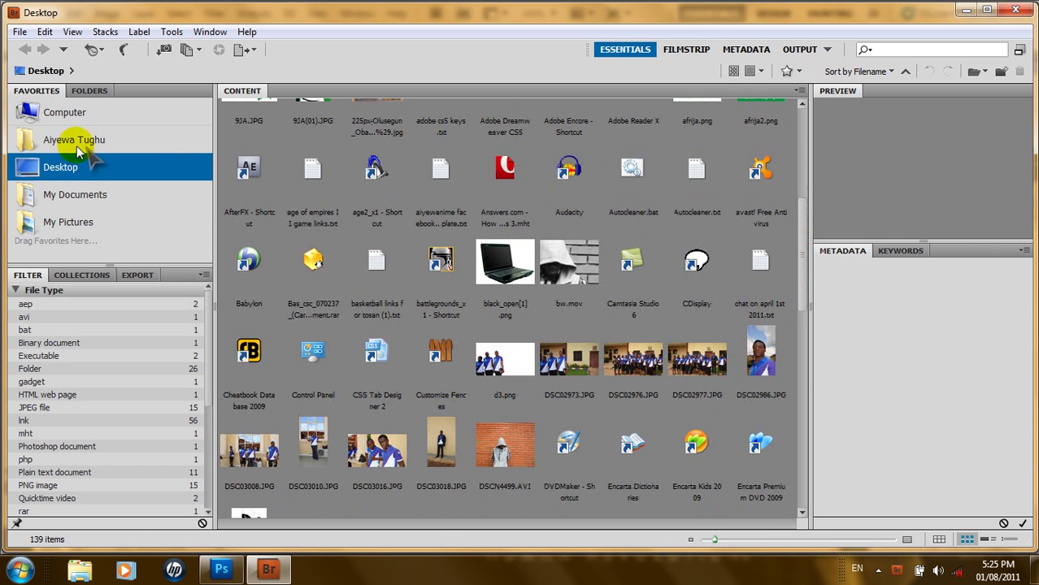
{"action": "left_click", "coordinate": [66, 196]}
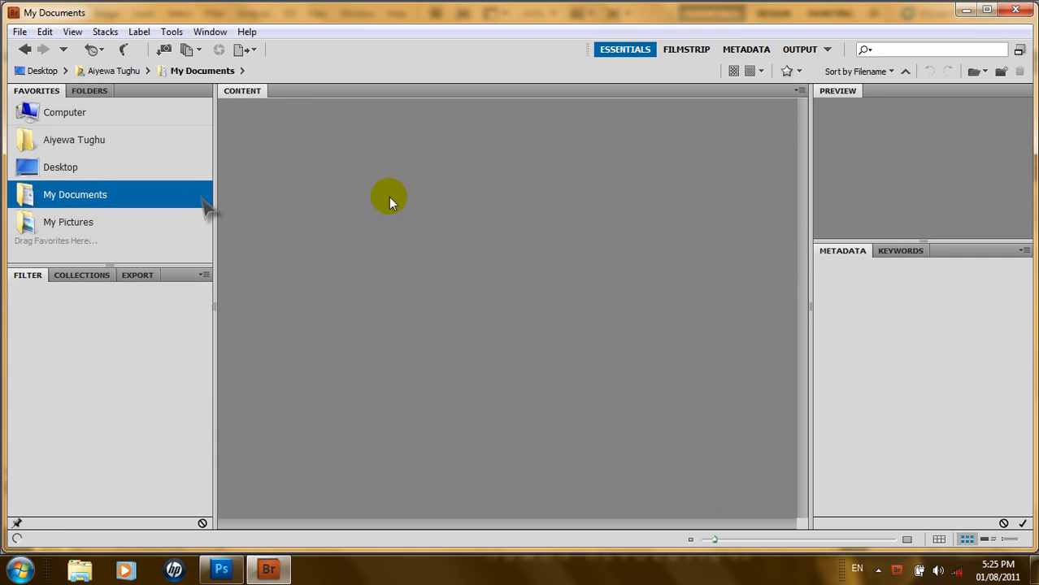
{"action": "left_click", "coordinate": [78, 222]}
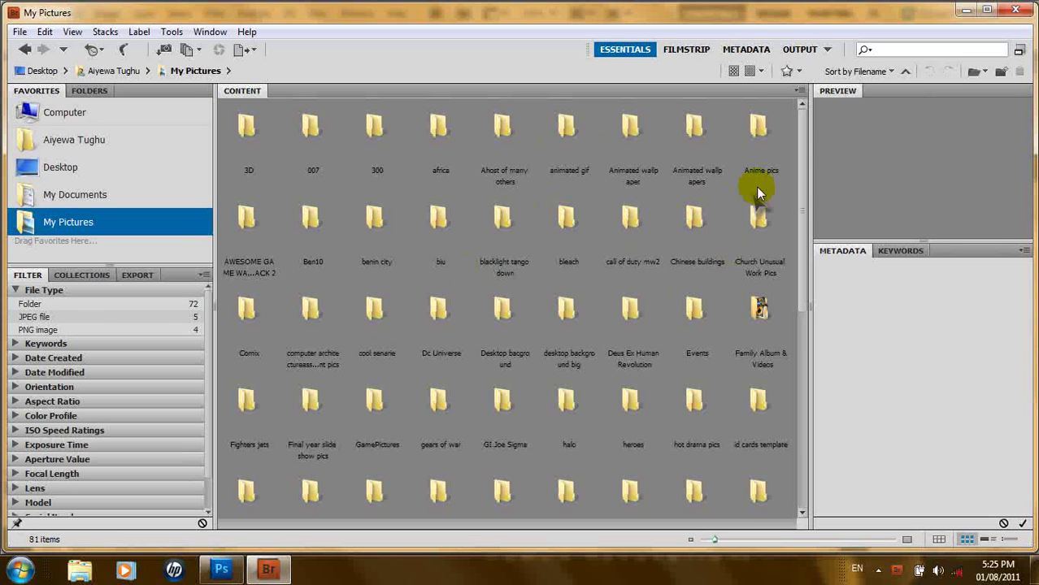
{"action": "mouse_move", "coordinate": [802, 146]}
{"action": "left_mouse_down"}
{"action": "mouse_move", "coordinate": [801, 244]}
{"action": "mouse_move", "coordinate": [794, 146]}
{"action": "left_mouse_up"}
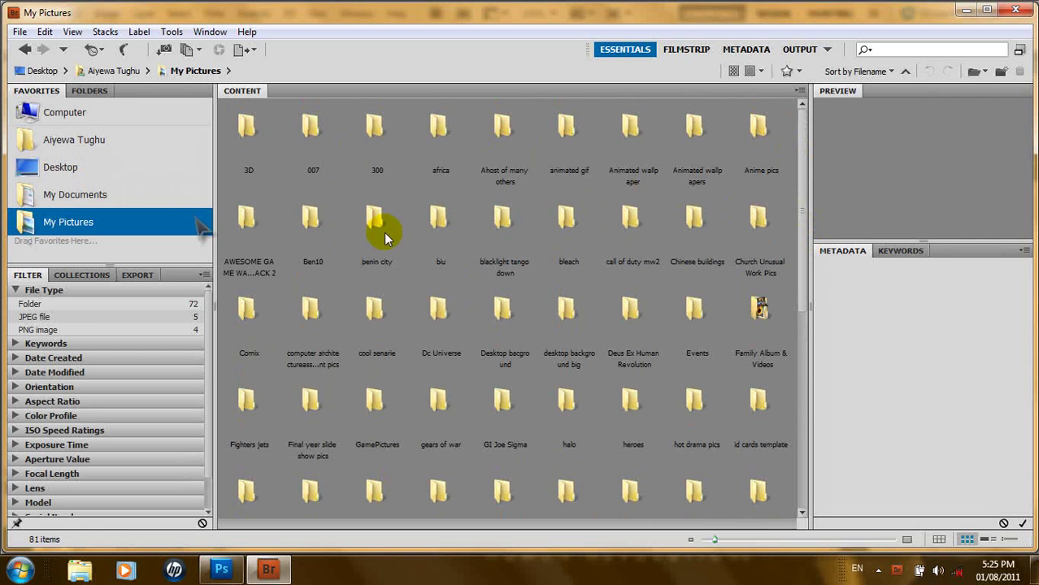
{"action": "double_click", "coordinate": [317, 221]}
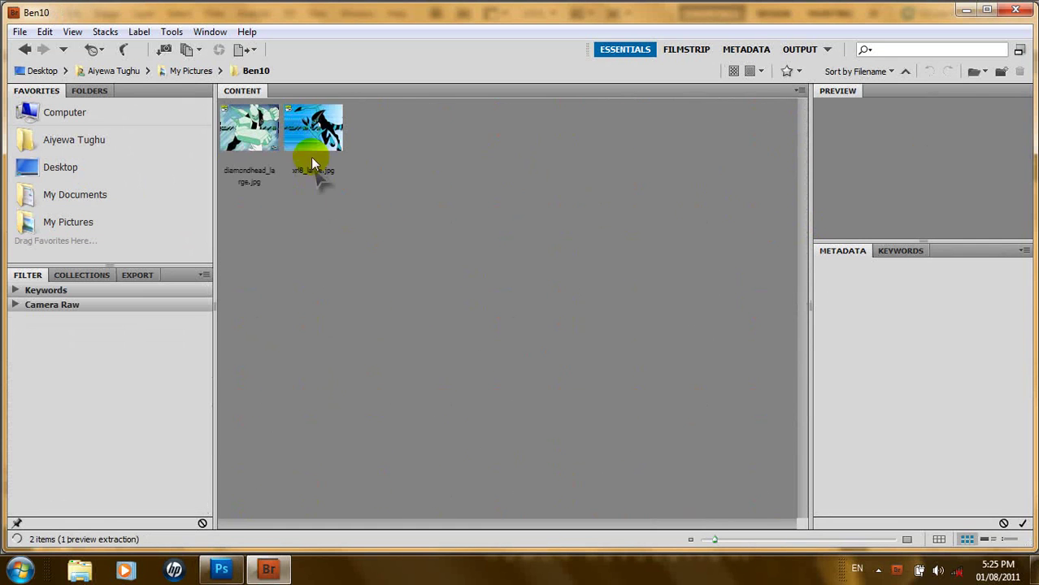
{"action": "left_click", "coordinate": [317, 138]}
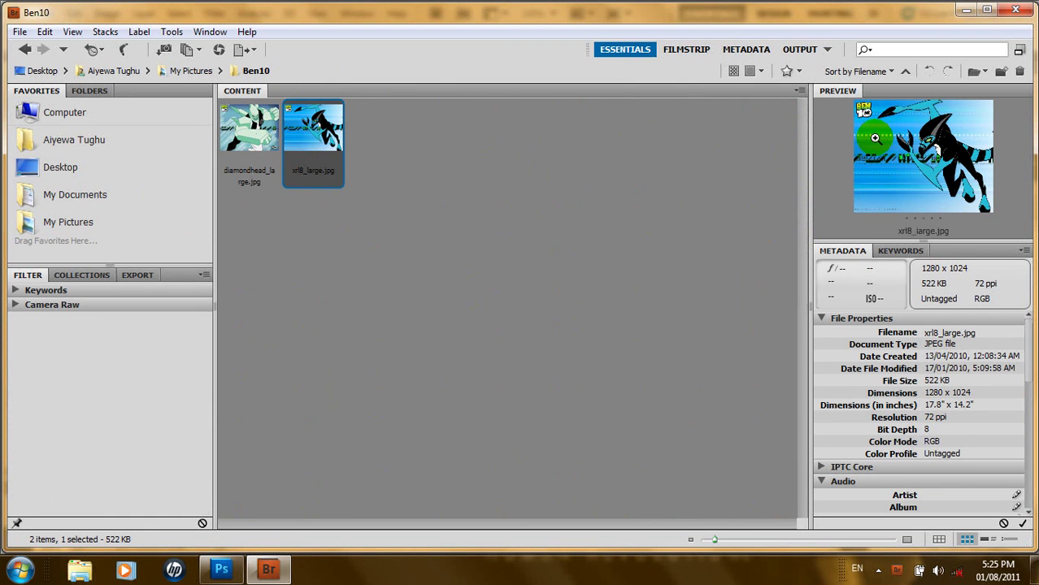
Enlarge the thumbnail, preview and metadata panels, then browse to My Documents
{"action": "left_click_drag", "start_coordinate": [810, 164], "coordinate": [357, 183]}
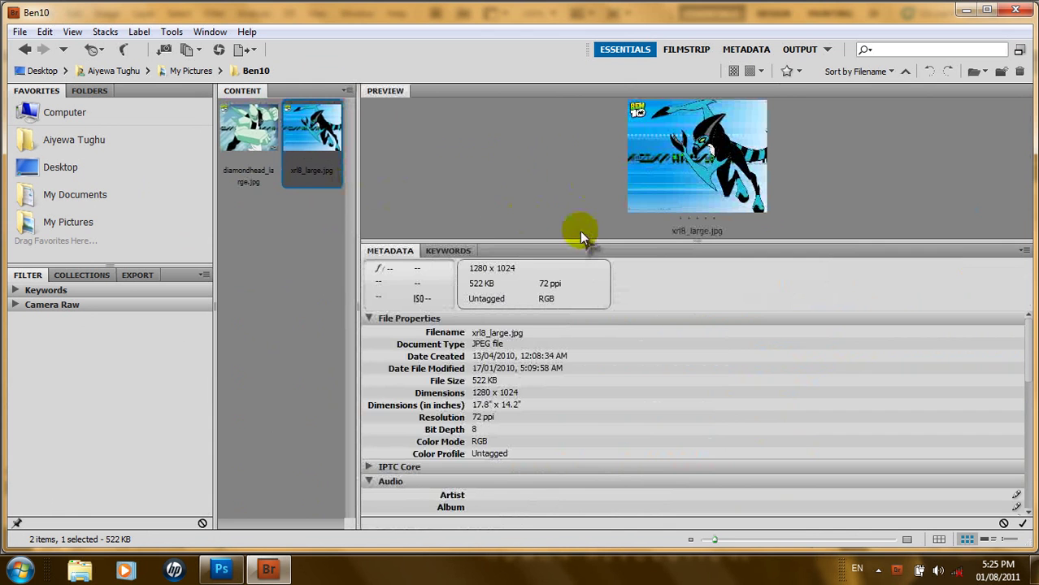
{"action": "mouse_move", "coordinate": [556, 241]}
{"action": "left_mouse_down"}
{"action": "mouse_move", "coordinate": [598, 399]}
{"action": "mouse_move", "coordinate": [612, 517]}
{"action": "left_mouse_up"}
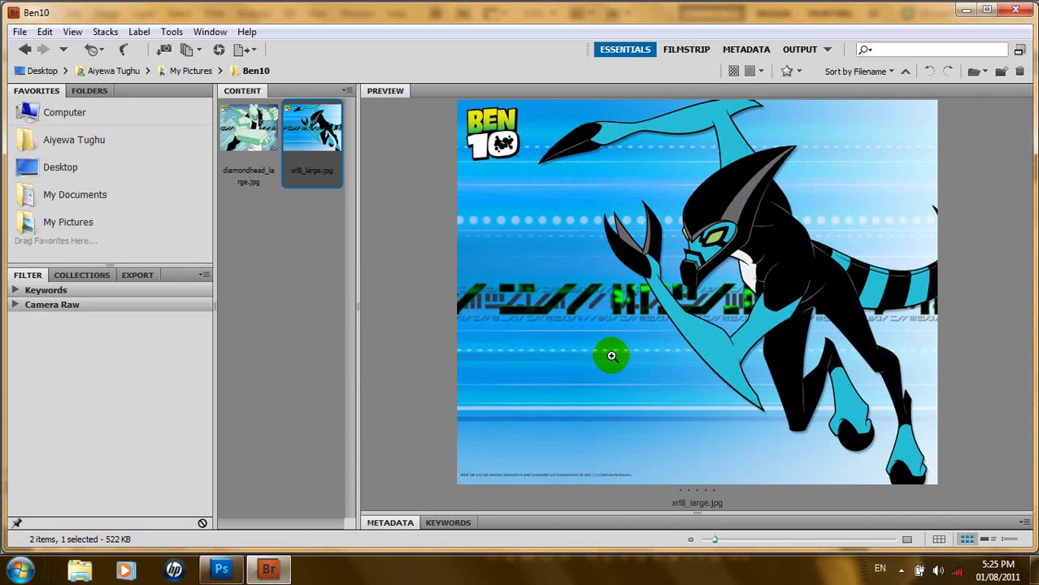
{"action": "left_click_drag", "start_coordinate": [653, 524], "coordinate": [432, 204]}
{"action": "left_click_drag", "start_coordinate": [359, 192], "coordinate": [830, 244]}
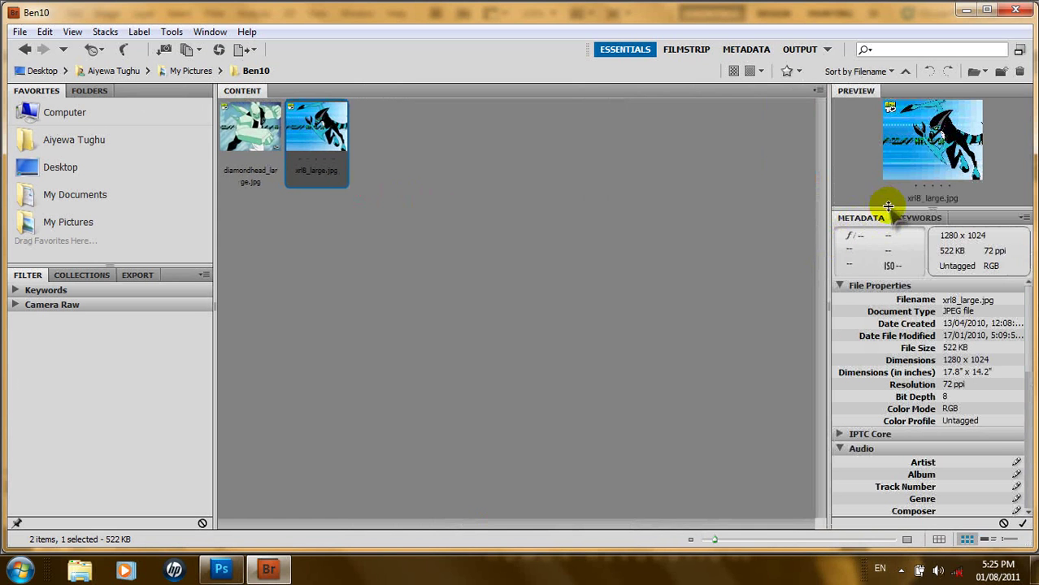
{"action": "left_click_drag", "start_coordinate": [891, 209], "coordinate": [893, 234]}
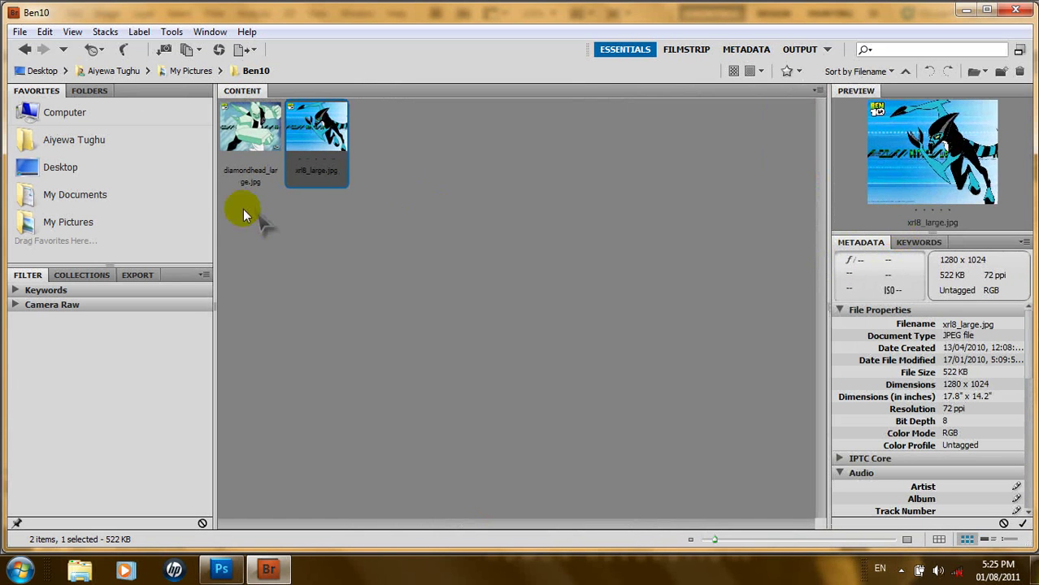
{"action": "left_click", "coordinate": [53, 196]}
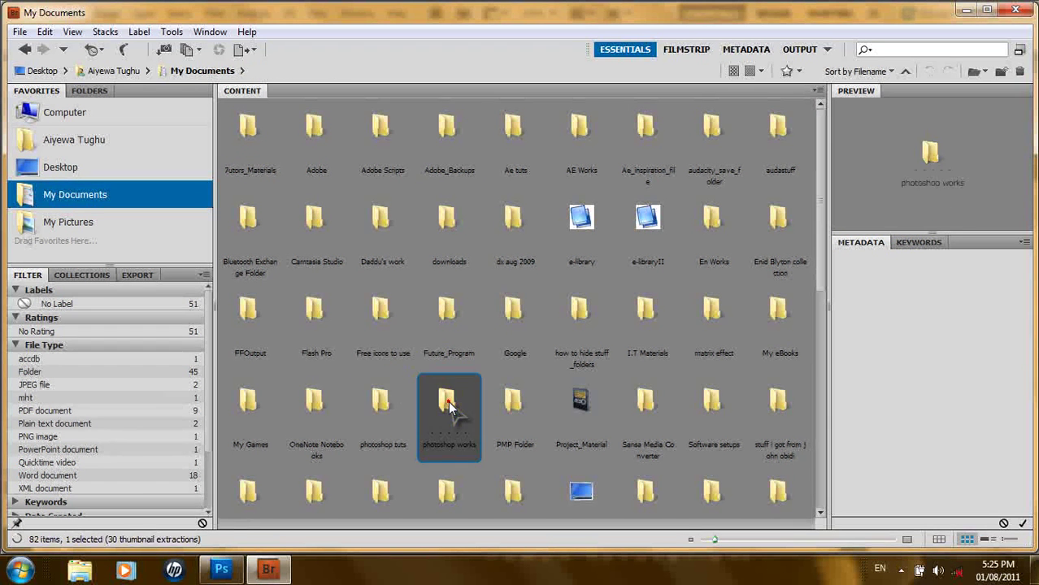
Open the 'photoshop works' folder and scroll through its 68 thumbnails
{"action": "double_click", "coordinate": [447, 400]}
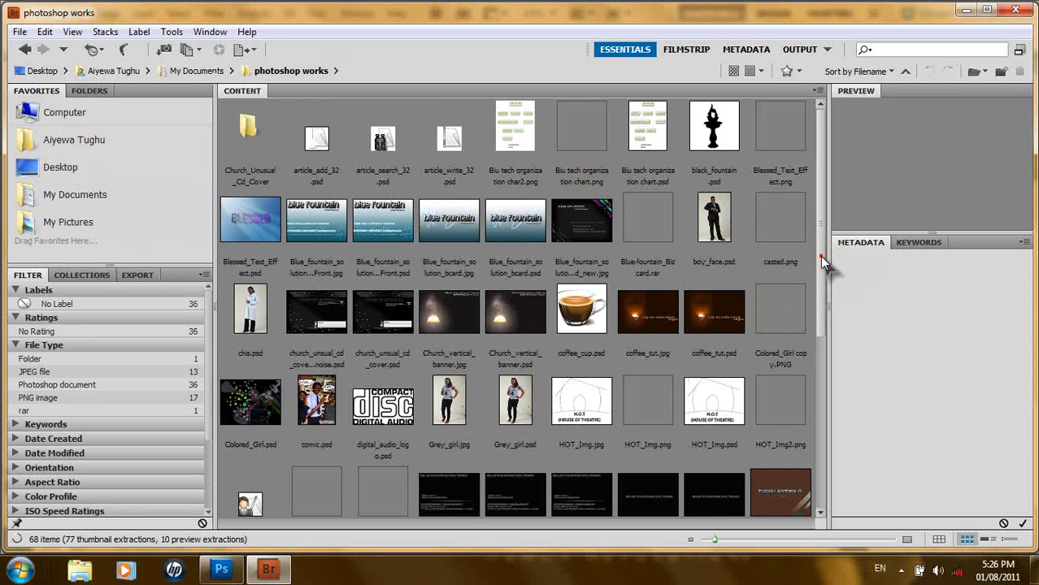
{"action": "left_click_drag", "start_coordinate": [820, 256], "coordinate": [829, 401]}
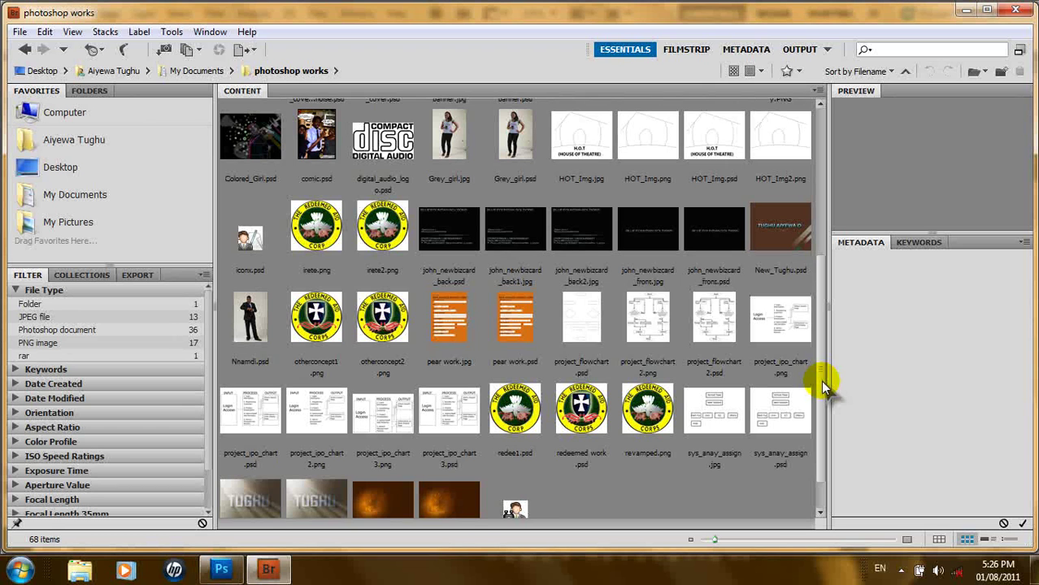
{"action": "left_click_drag", "start_coordinate": [819, 381], "coordinate": [825, 216]}
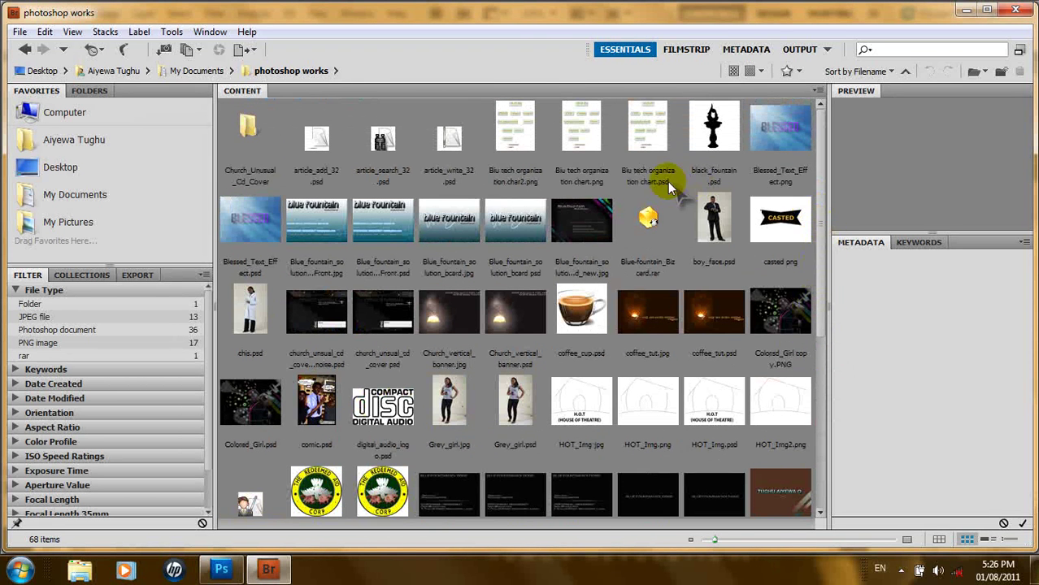
Select ten files together, from coffee_tut.jpg through HOT_Img.png
{"action": "left_click", "coordinate": [627, 306]}
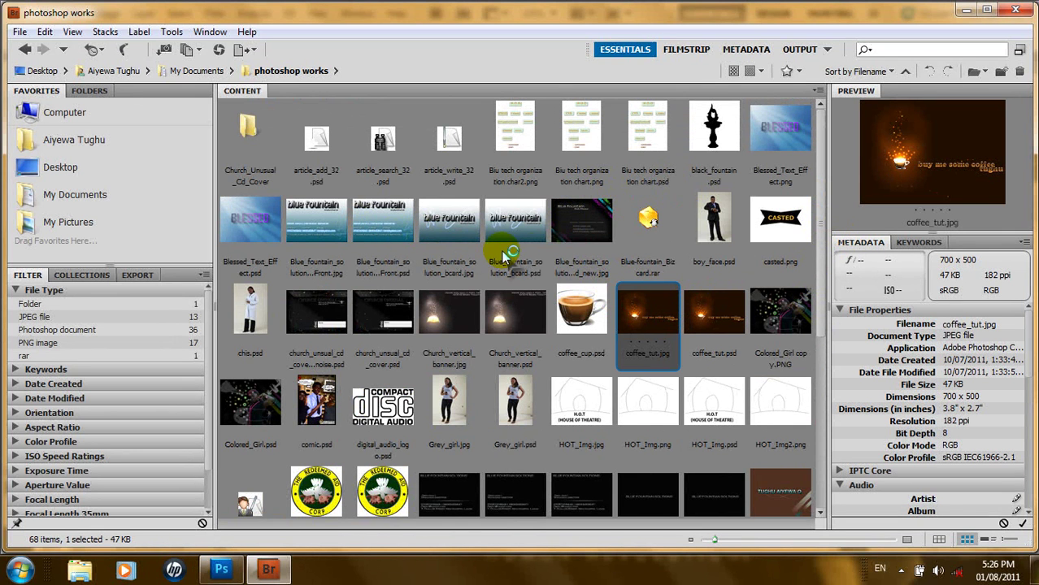
{"action": "left_click", "coordinate": [706, 318], "text": "ctrl"}
{"action": "left_click", "coordinate": [758, 318], "text": "ctrl"}
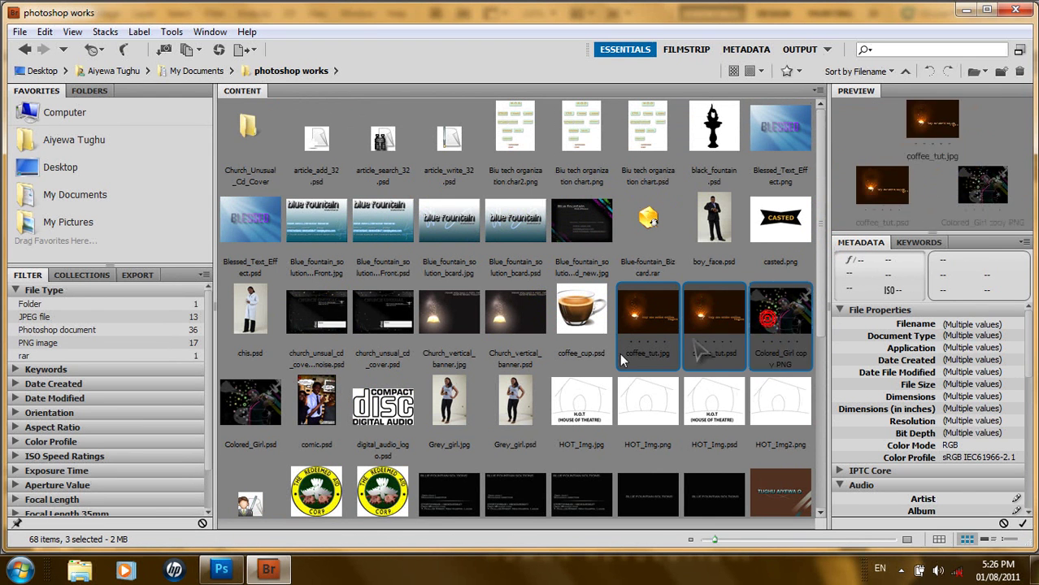
{"action": "left_click", "coordinate": [249, 402], "text": "ctrl"}
{"action": "left_click", "coordinate": [316, 401], "text": "ctrl"}
{"action": "left_click", "coordinate": [382, 404], "text": "ctrl"}
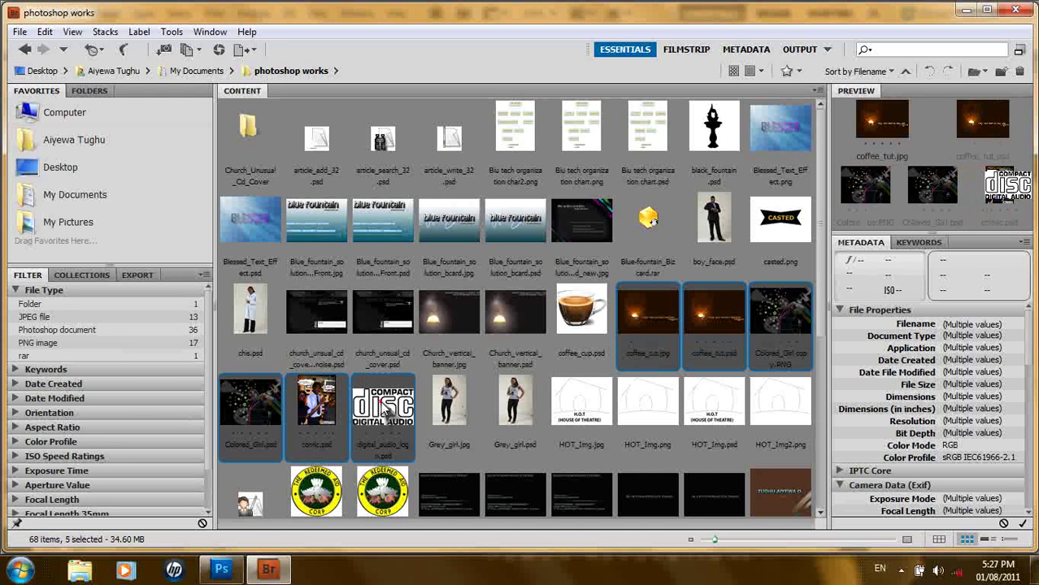
{"action": "left_click", "coordinate": [449, 400], "text": "ctrl"}
{"action": "left_click", "coordinate": [514, 399], "text": "ctrl"}
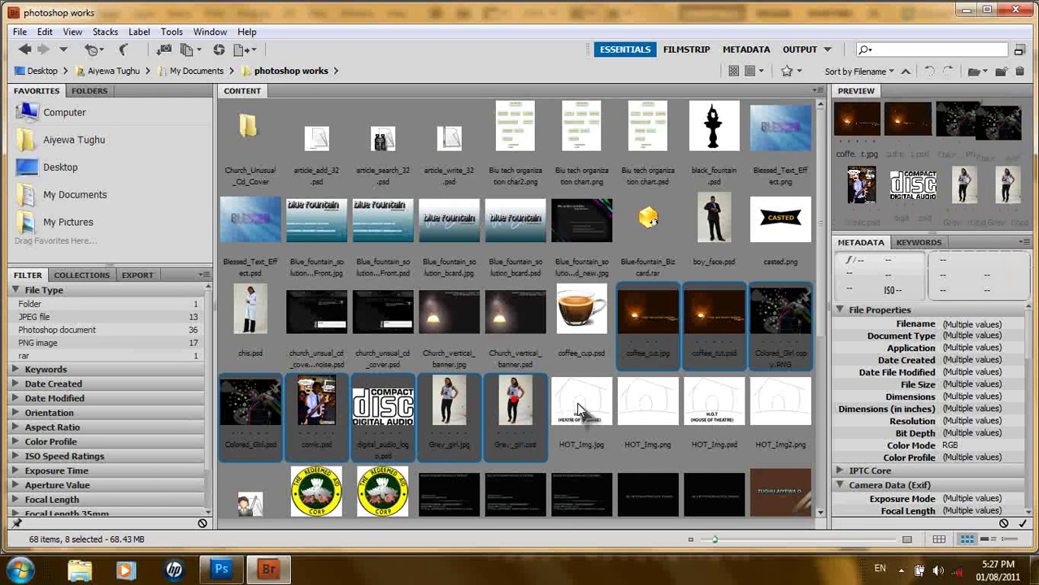
{"action": "left_click", "coordinate": [580, 409], "text": "ctrl"}
{"action": "left_click", "coordinate": [647, 401], "text": "ctrl"}
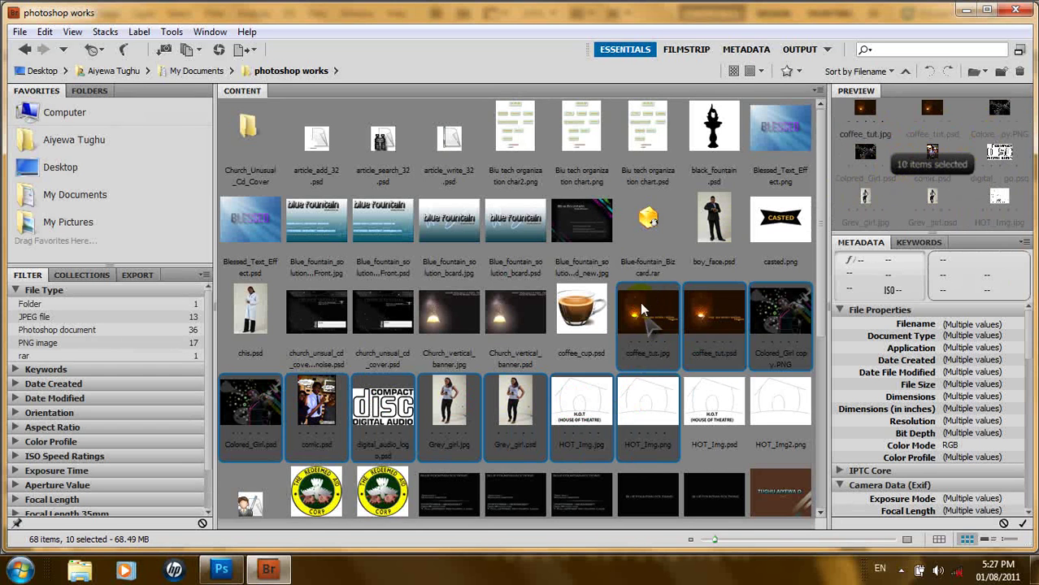
Select Blessed_Text_Effect through coffee_cup.psd, then deselect Blue_fountain, boy_face.psd, casted.png, chris.psd and coffee_cup.psd
{"action": "left_click", "coordinate": [602, 322]}
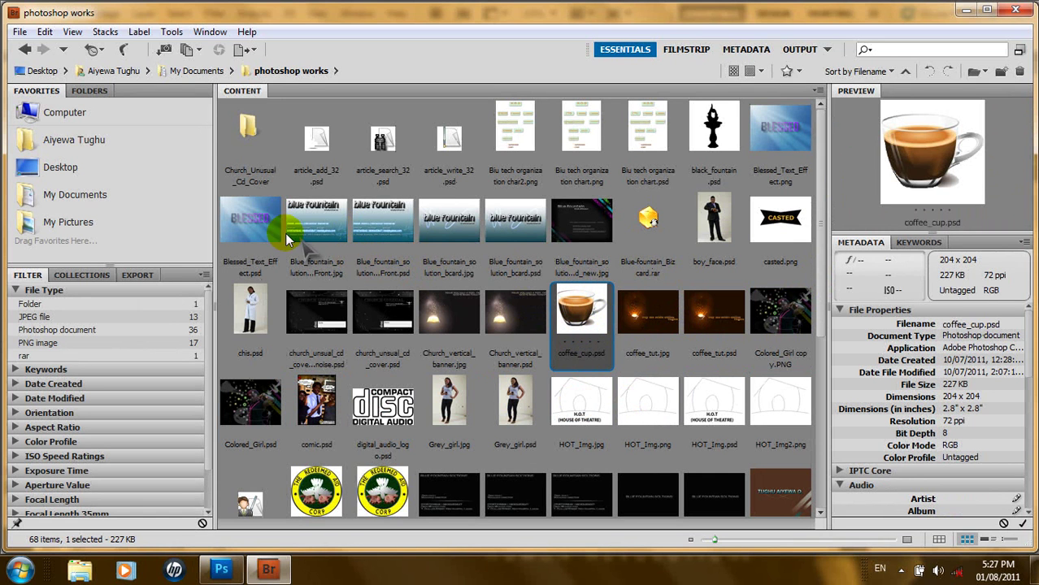
{"action": "left_click", "coordinate": [251, 217], "text": "shift"}
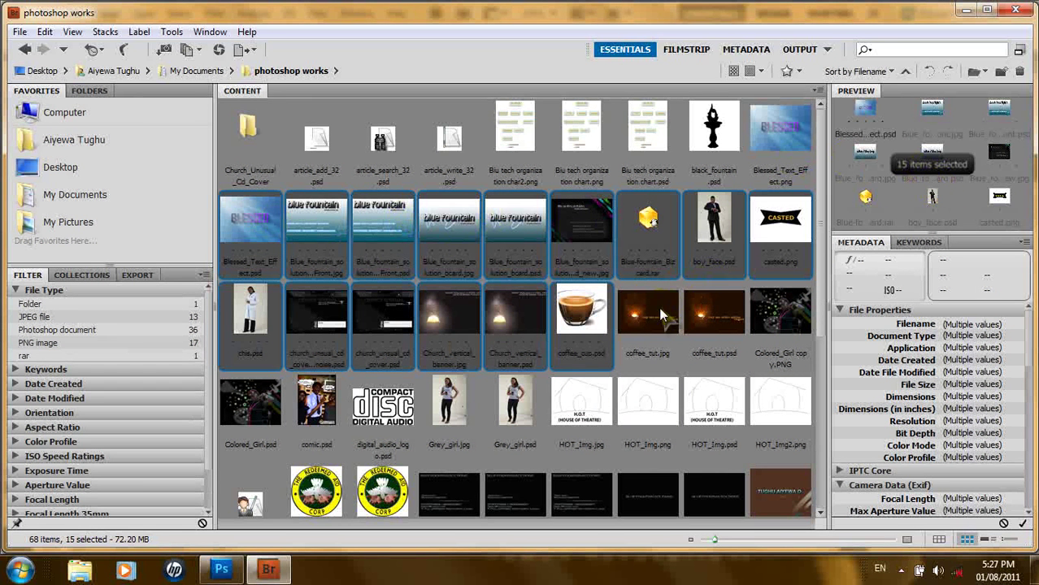
{"action": "left_click", "coordinate": [581, 235], "text": "ctrl"}
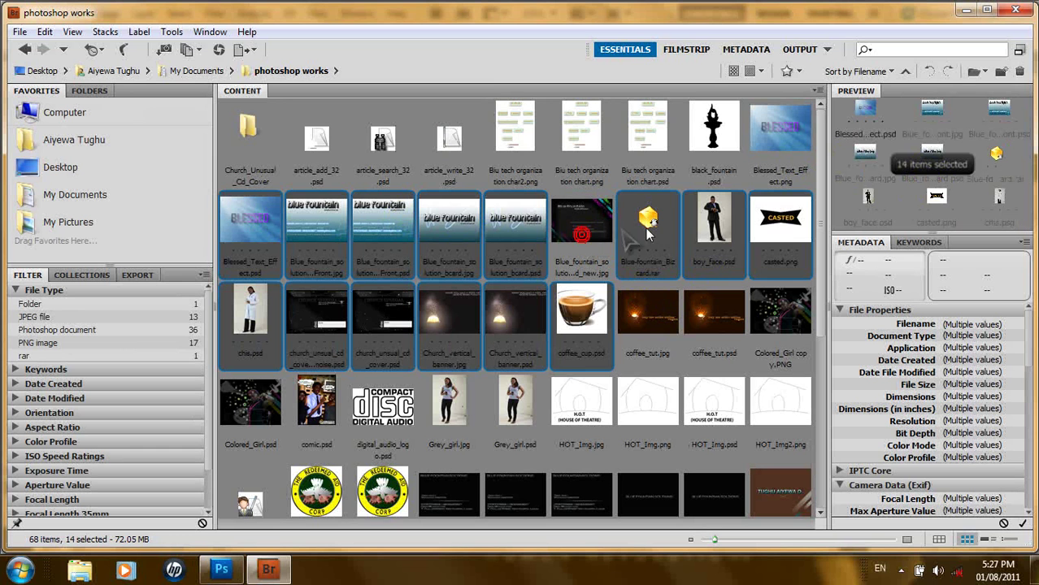
{"action": "left_click", "coordinate": [715, 228], "text": "ctrl"}
{"action": "left_click", "coordinate": [757, 232], "text": "ctrl"}
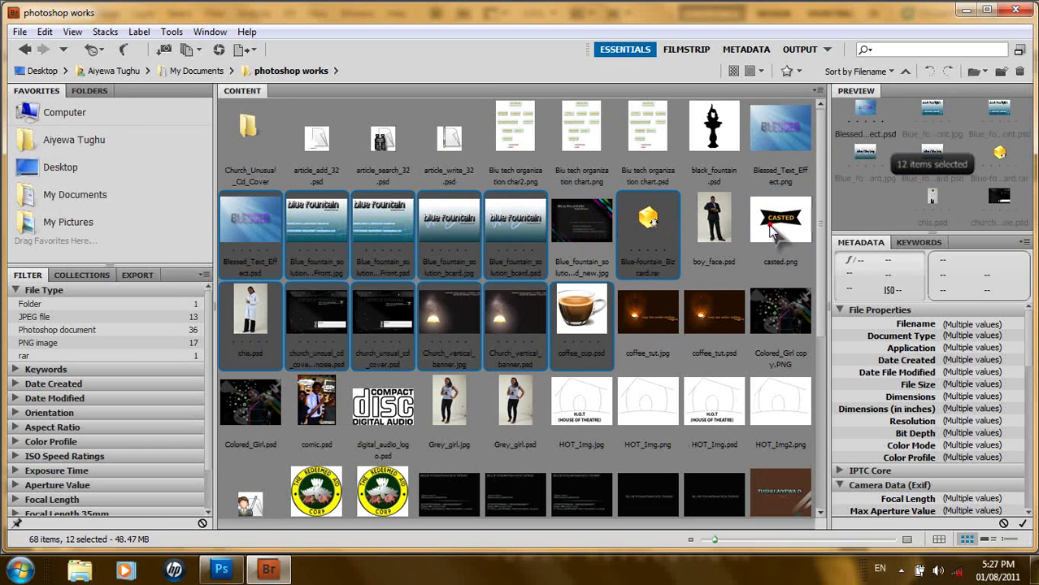
{"action": "left_click", "coordinate": [404, 329], "text": "ctrl"}
{"action": "left_click", "coordinate": [250, 325], "text": "ctrl"}
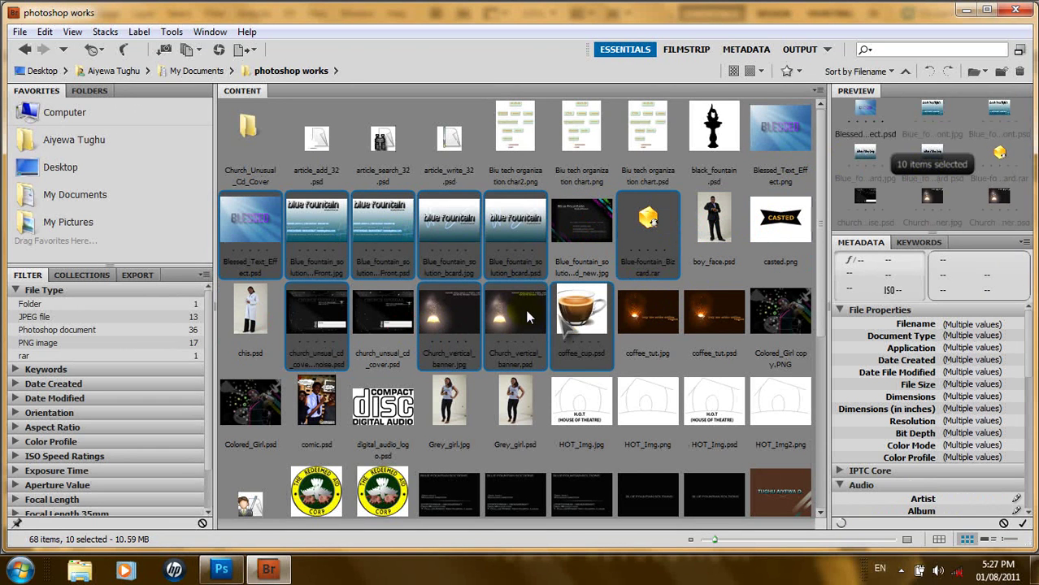
{"action": "left_click", "coordinate": [513, 314], "text": "ctrl"}
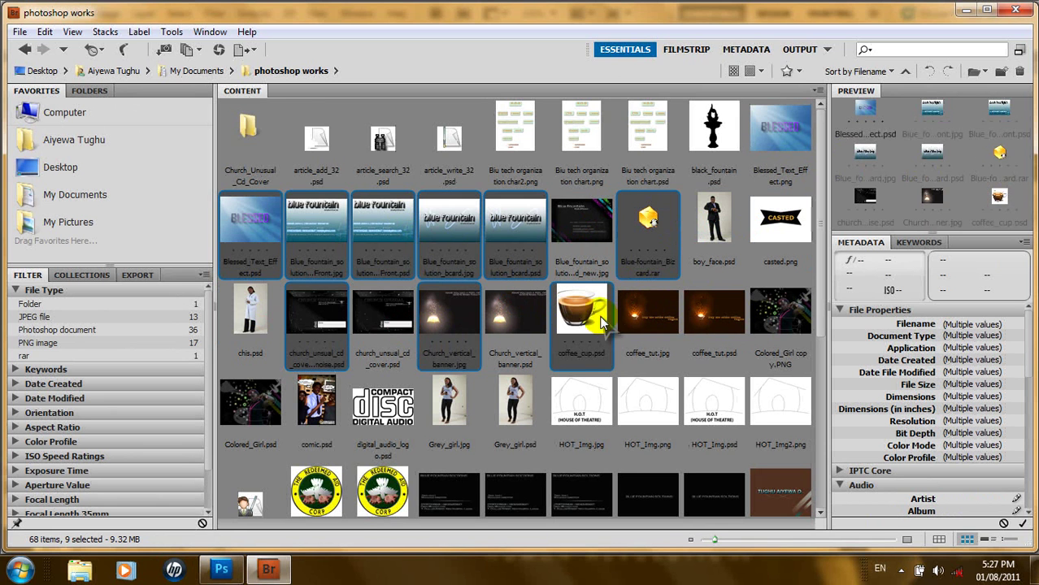
{"action": "left_click", "coordinate": [599, 317], "text": "ctrl"}
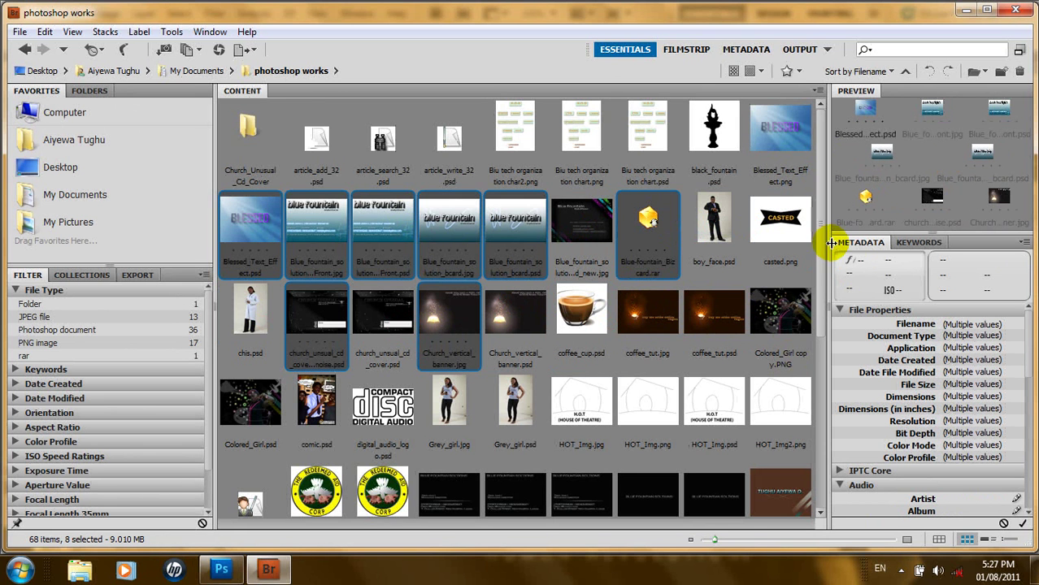
Select Church_vertical_banner.jpg alone and open it in Photoshop as a new tab
{"action": "left_click_drag", "start_coordinate": [820, 241], "coordinate": [494, 286]}
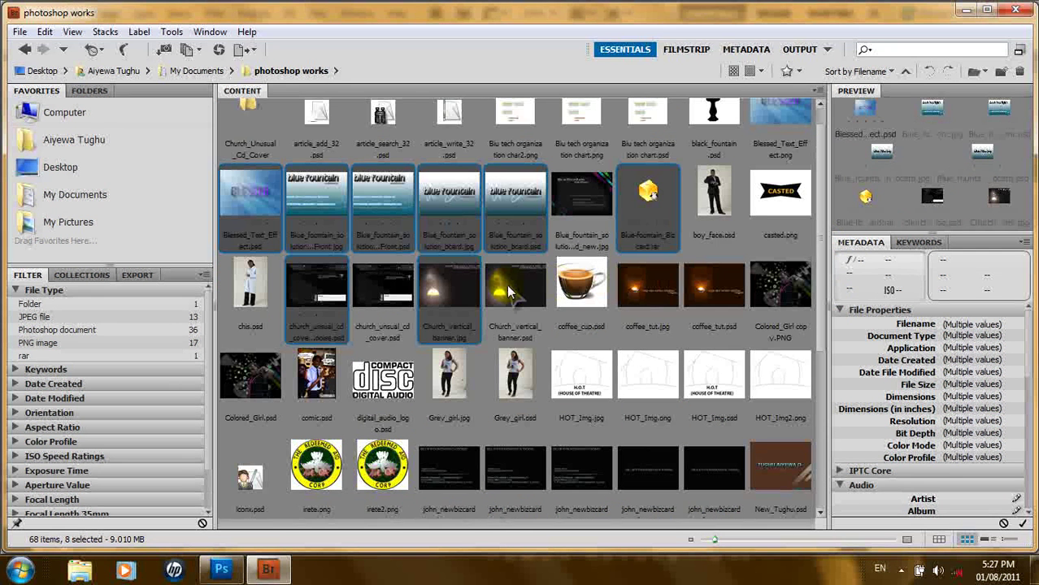
{"action": "left_click", "coordinate": [382, 291]}
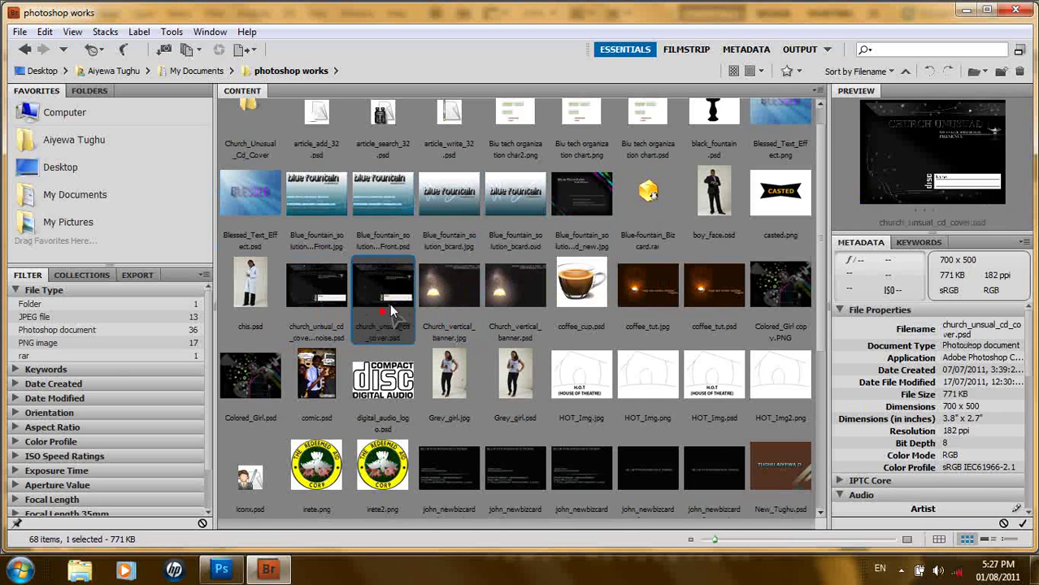
{"action": "left_click", "coordinate": [440, 290]}
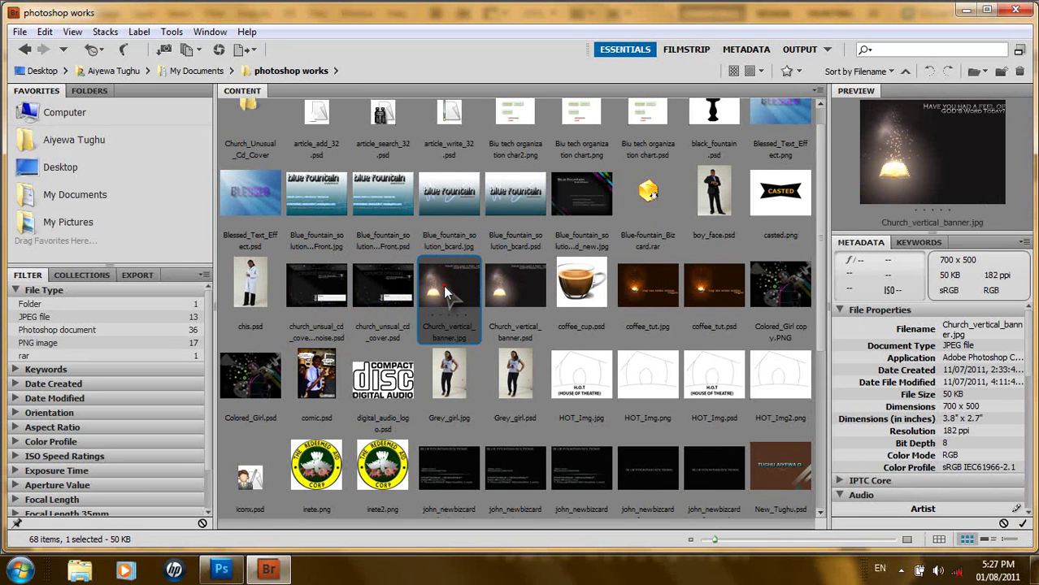
{"action": "double_click", "coordinate": [446, 293]}
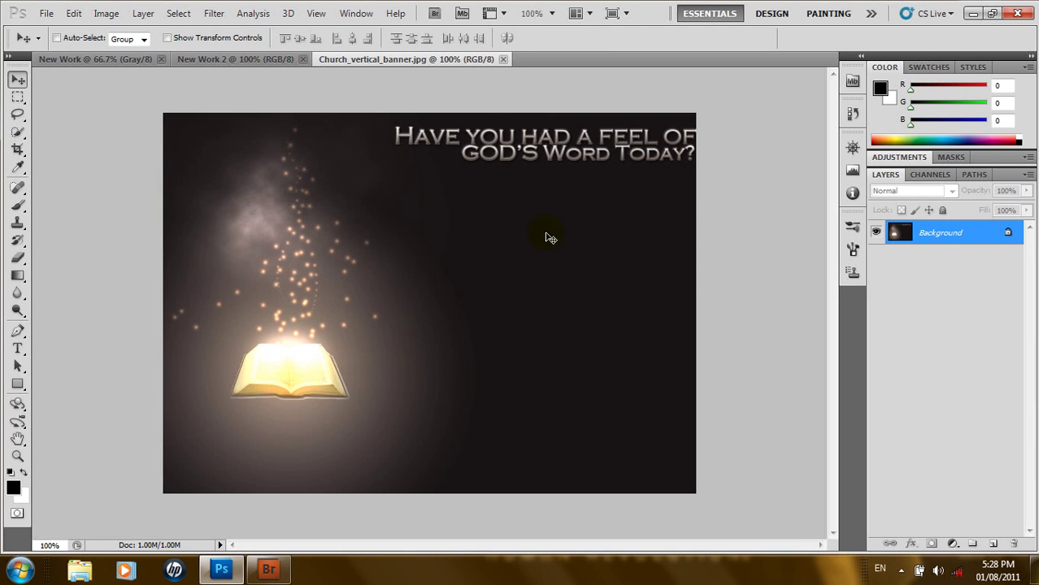
{"action": "left_click", "coordinate": [462, 13]}
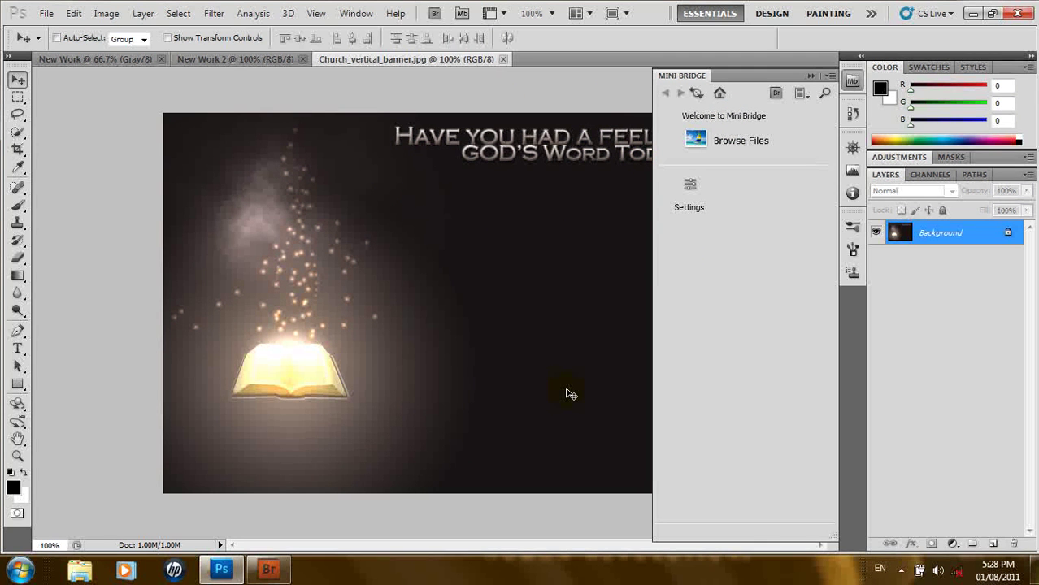
{"action": "left_click", "coordinate": [268, 569]}
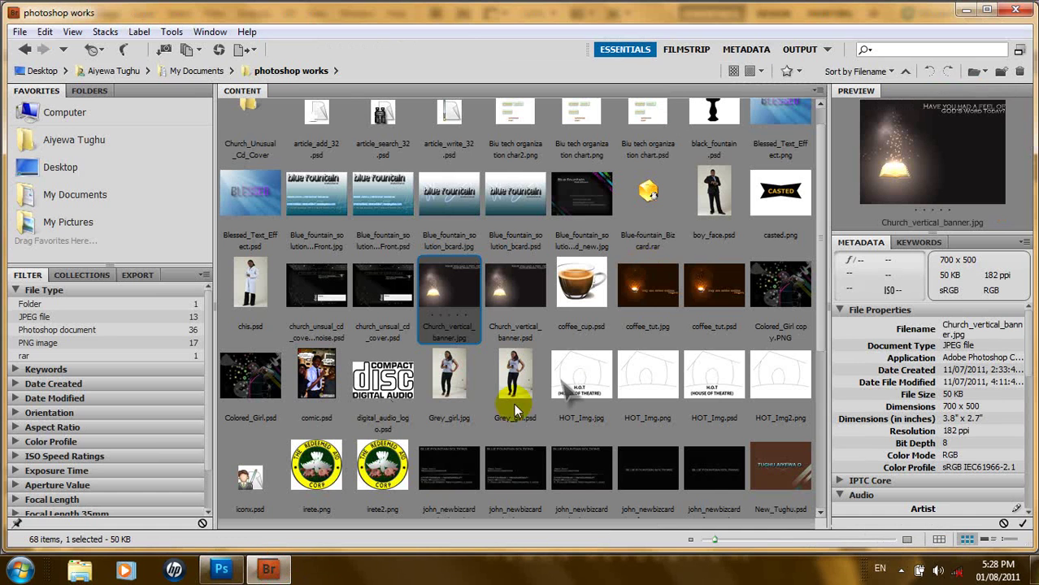
{"action": "left_click", "coordinate": [222, 569]}
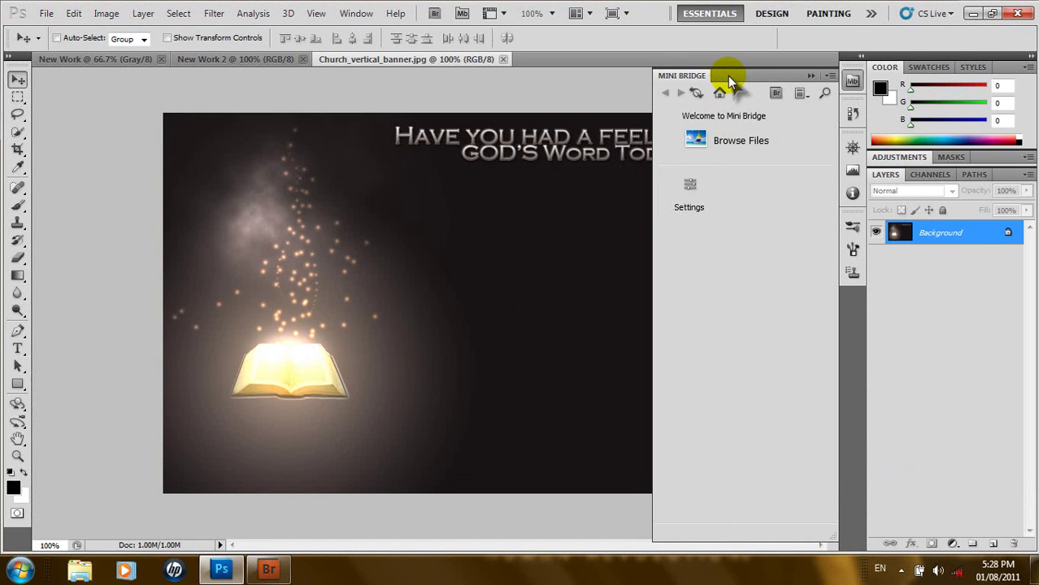
{"action": "left_click", "coordinate": [592, 132]}
{"action": "left_click", "coordinate": [573, 132]}
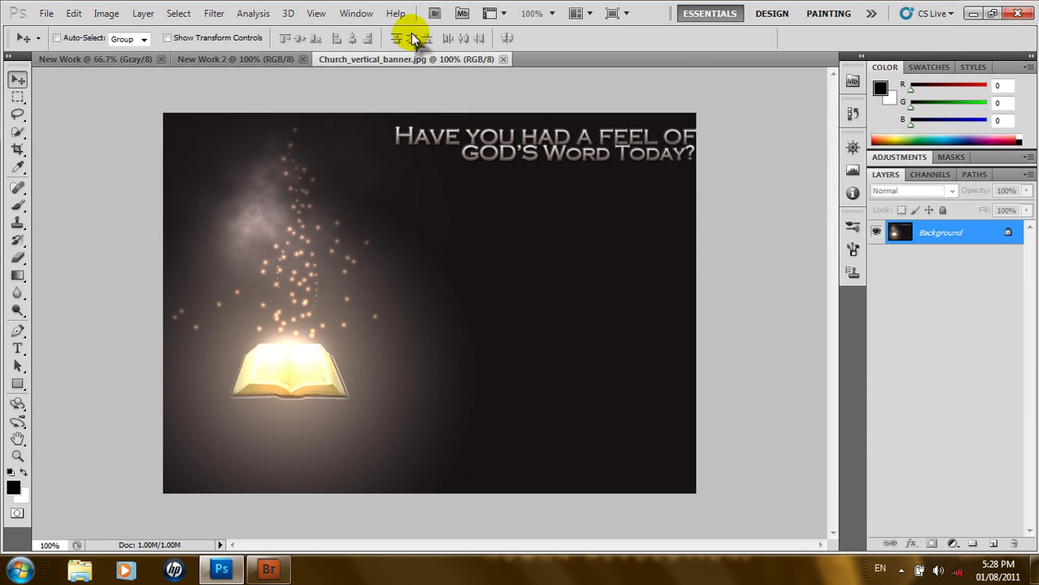
Close the New Work 2 and New Work tabs, leaving Church_vertical_banner.jpg open
{"action": "left_click", "coordinate": [263, 60]}
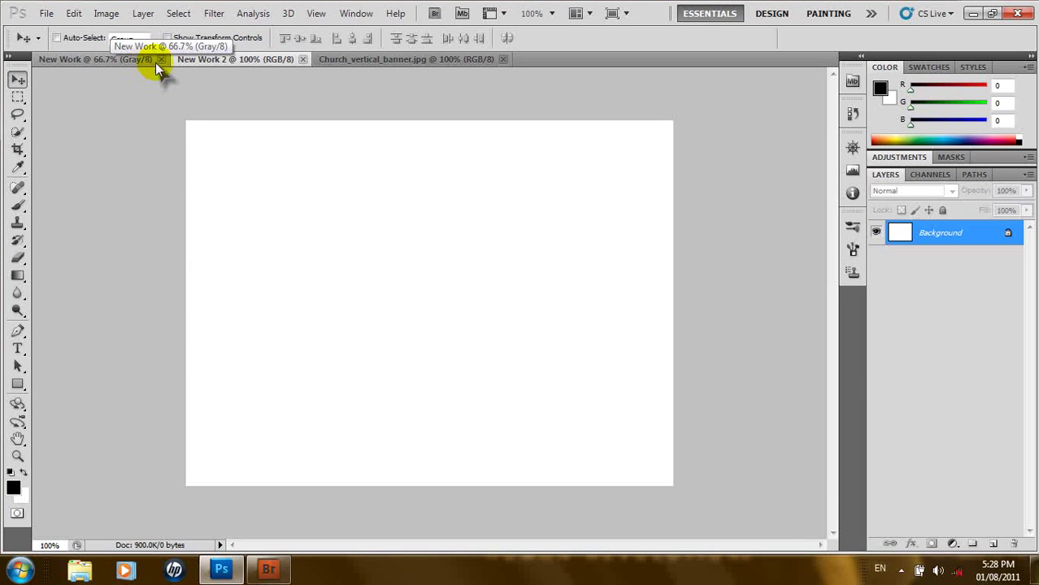
{"action": "left_click", "coordinate": [301, 60]}
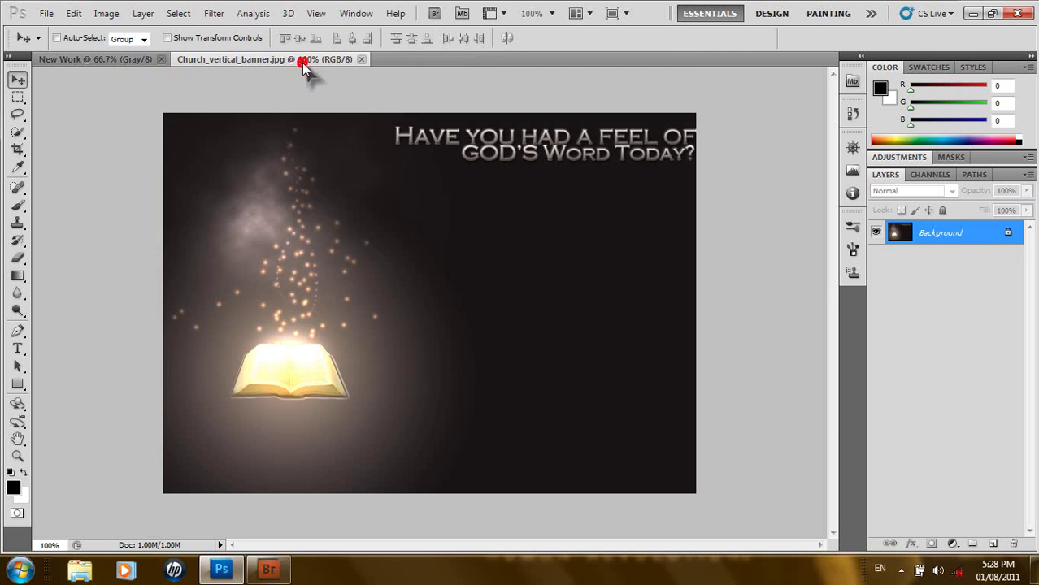
{"action": "left_click", "coordinate": [163, 60]}
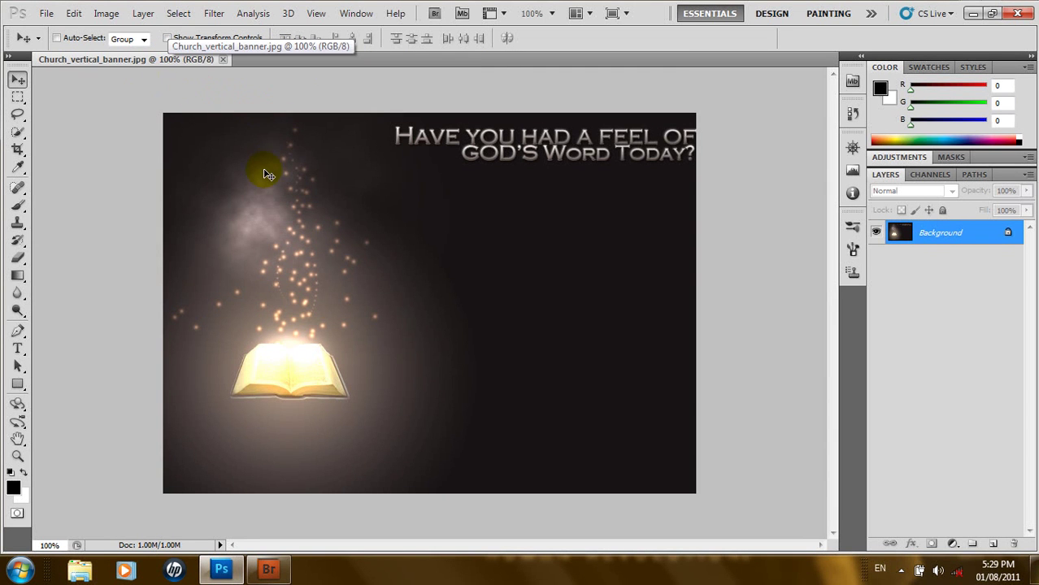